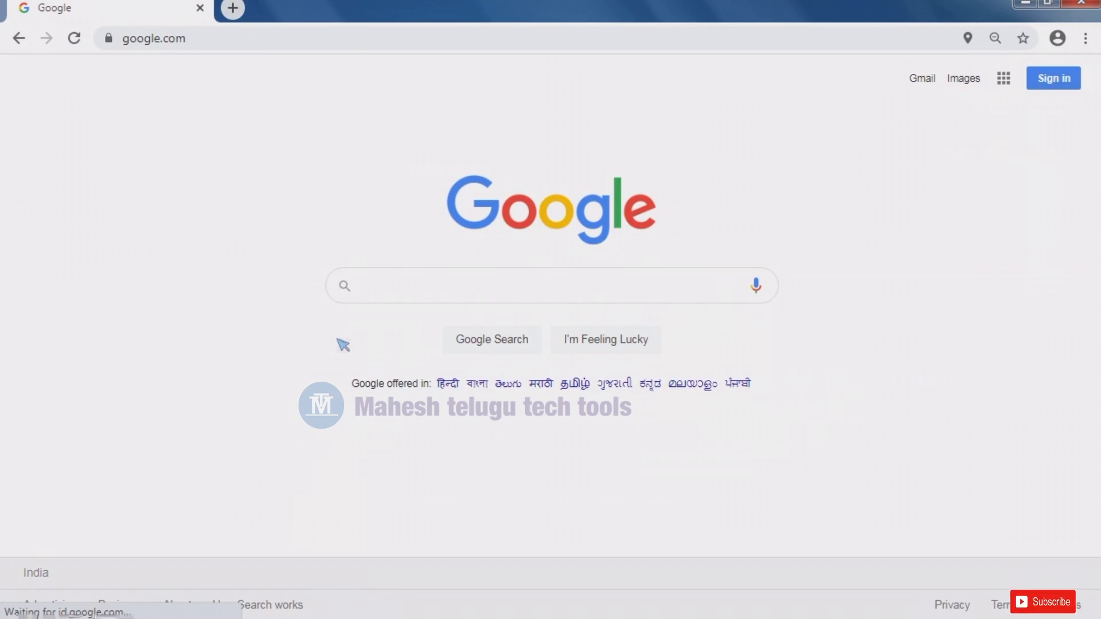
- Search Google for 'ssb' and open the Sashastra Seema Bal Recruitments site (ssbrectt.gov.in)
{"action": "left_click", "coordinate": [596, 286]}
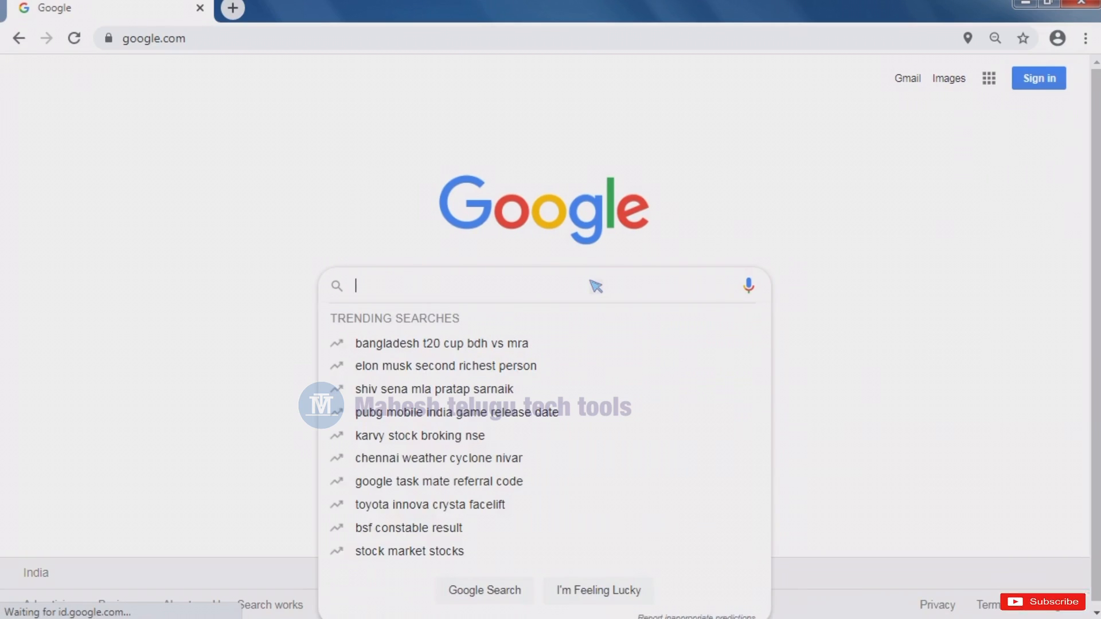
{"action": "type", "text": "ssb"}
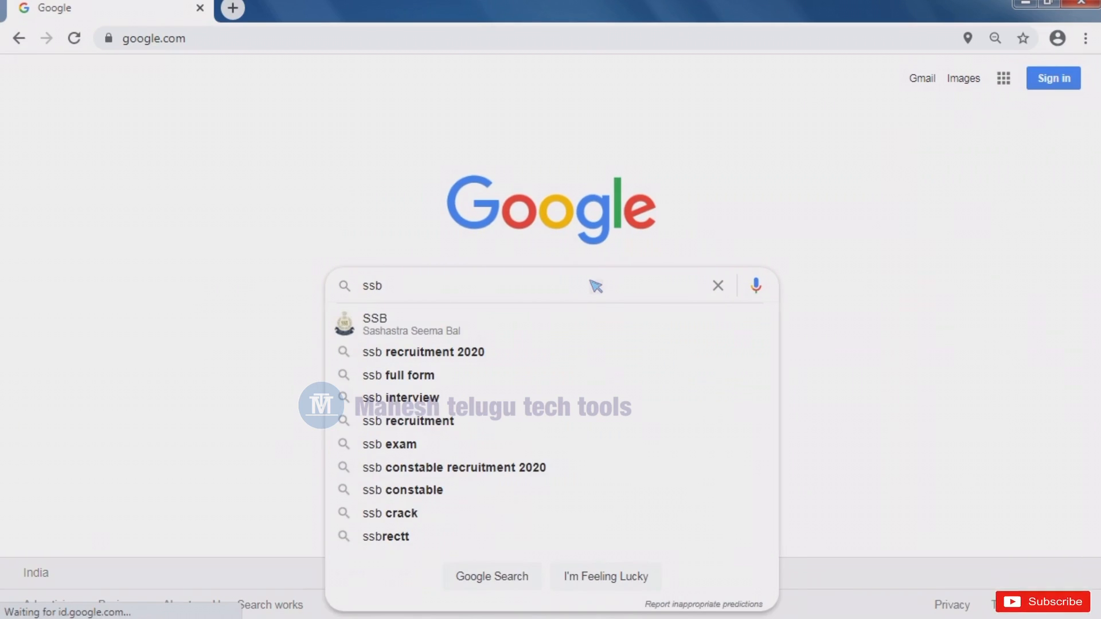
{"action": "left_click", "coordinate": [378, 333]}
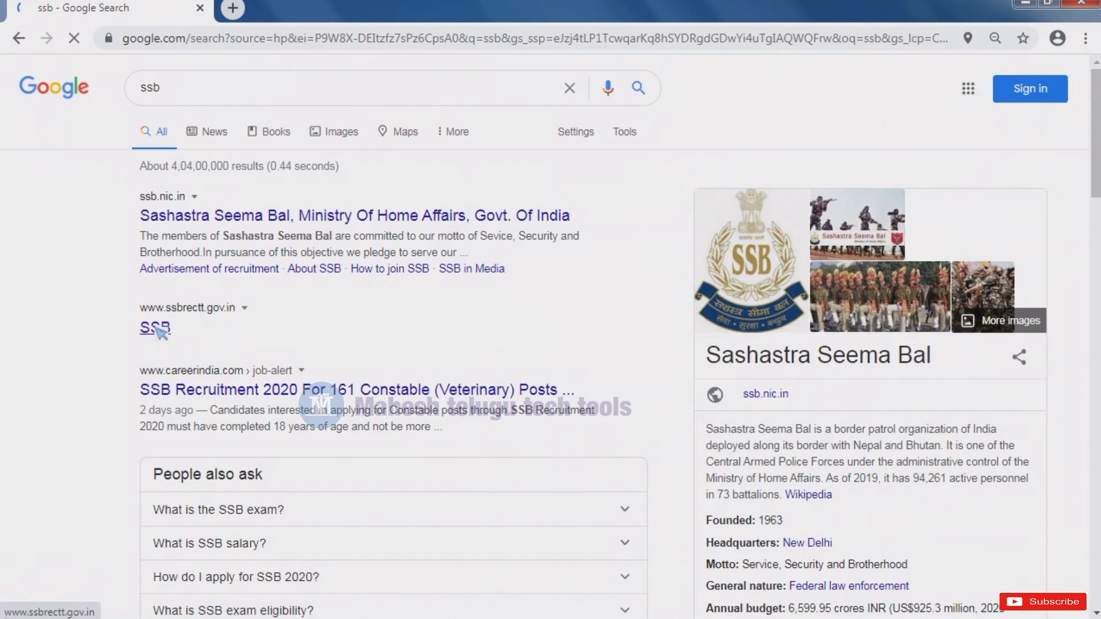
{"action": "left_click", "coordinate": [156, 329]}
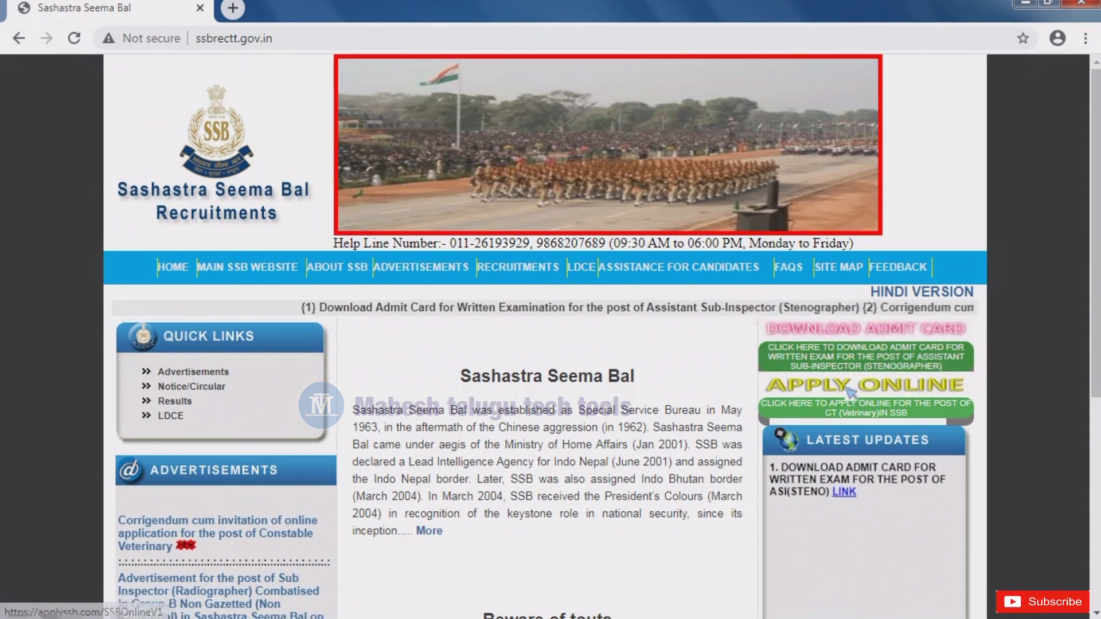
- Open the CT (Veterinary) apply-online link, apply from the advertisement, and start a new registration
{"action": "left_click", "coordinate": [882, 393]}
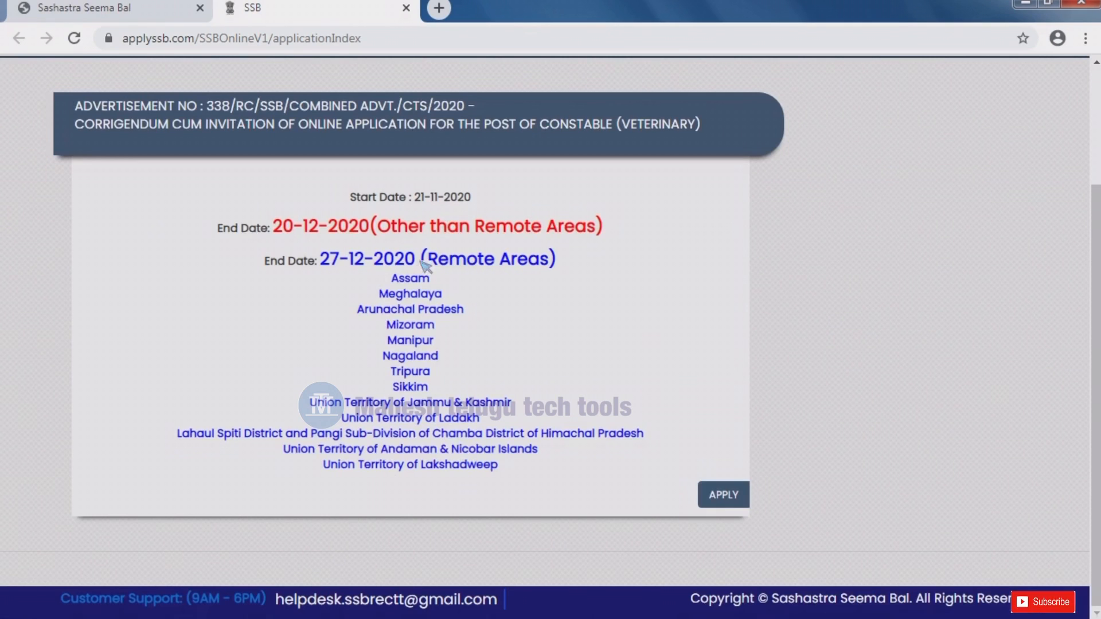
{"action": "left_click", "coordinate": [721, 494]}
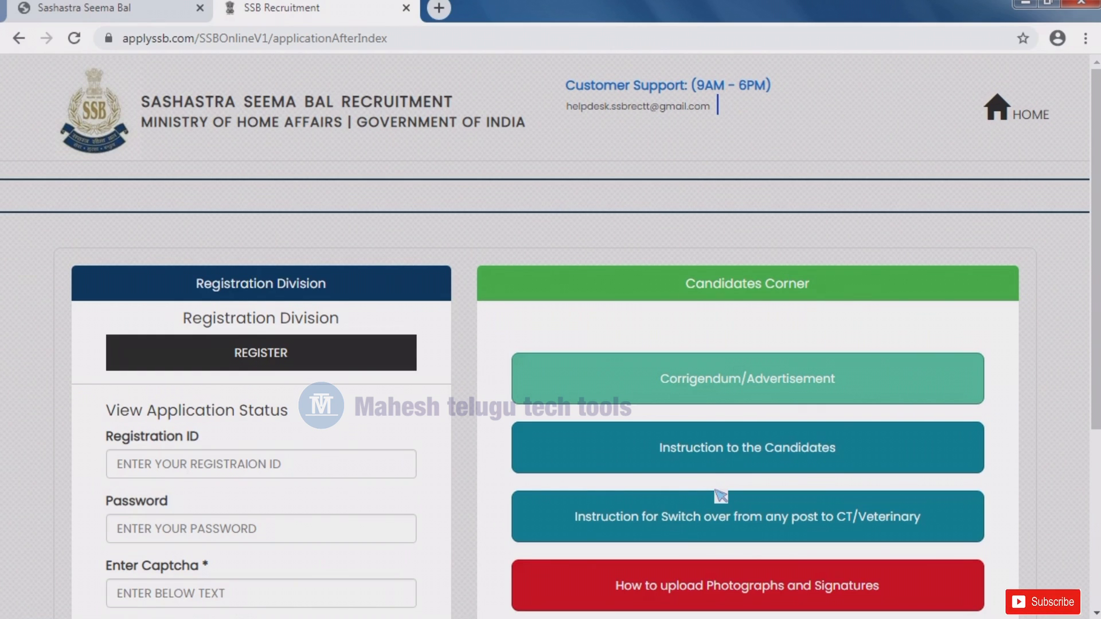
{"action": "scroll", "coordinate": [721, 495], "scroll_direction": "down", "scroll_amount": 2}
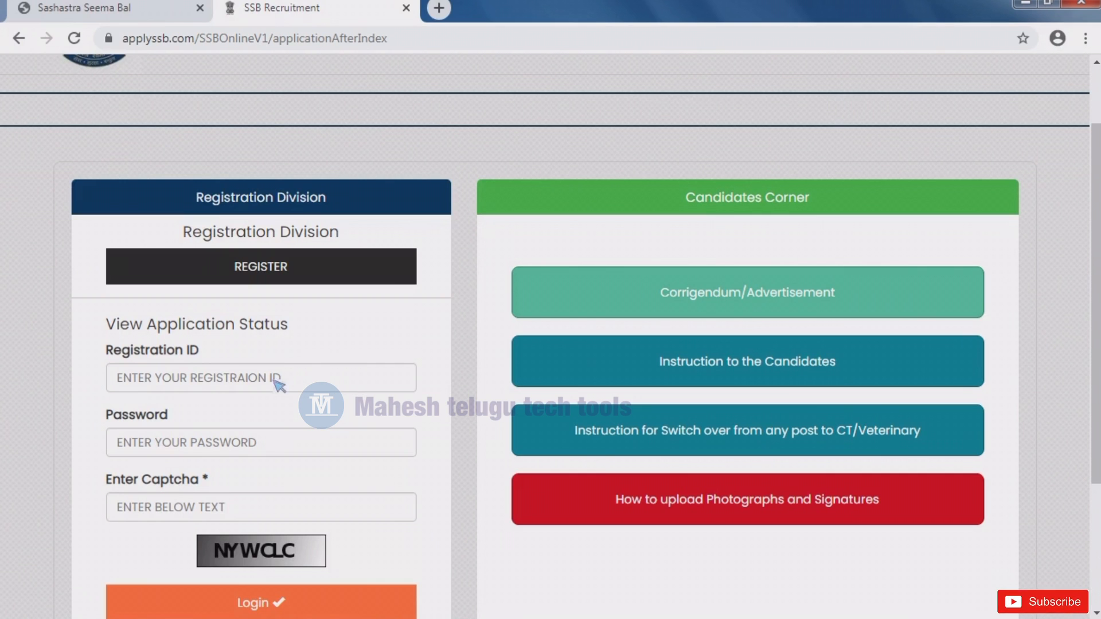
{"action": "left_click", "coordinate": [267, 274]}
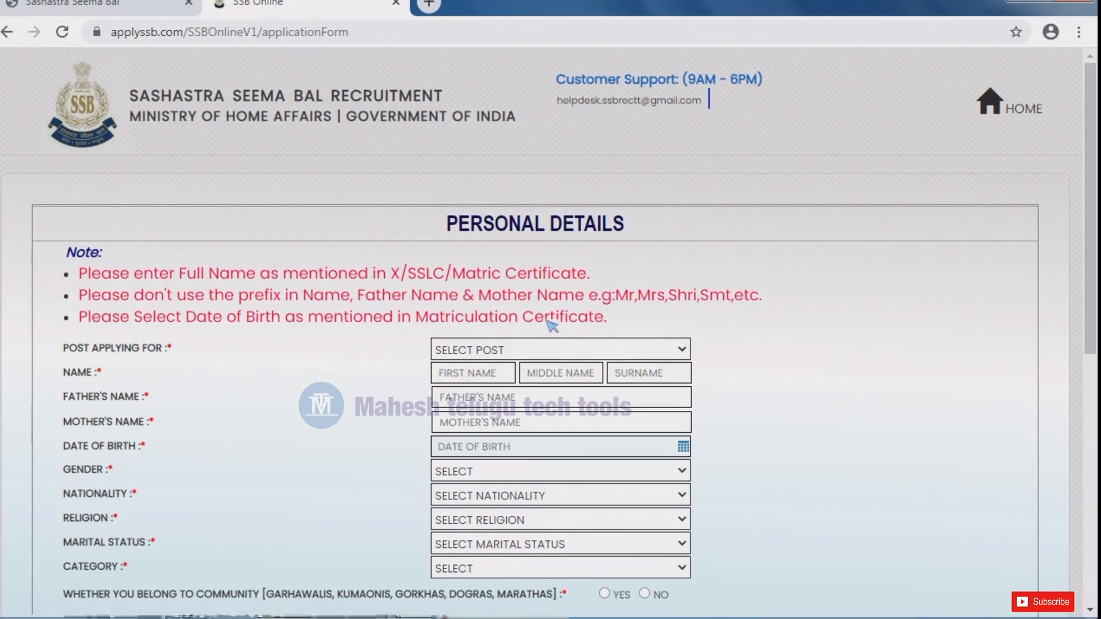
- Select CONSTABLE (VETERINARY) in the Post Applying For dropdown
{"action": "scroll", "coordinate": [557, 338], "scroll_direction": "down", "scroll_amount": 7}
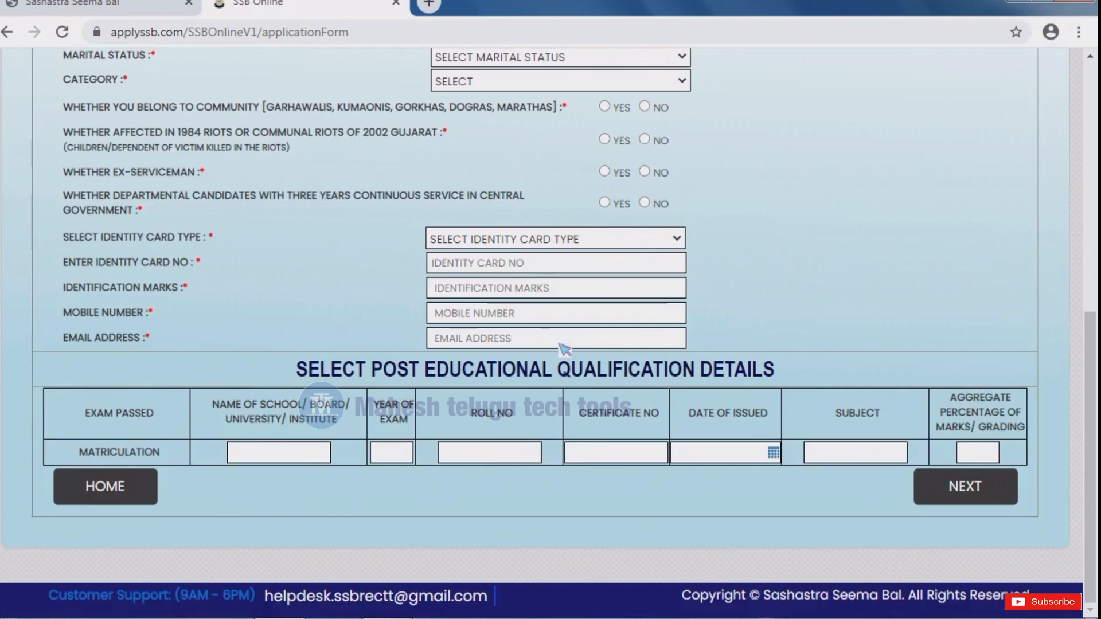
{"action": "scroll", "coordinate": [565, 350], "scroll_direction": "up", "scroll_amount": 3}
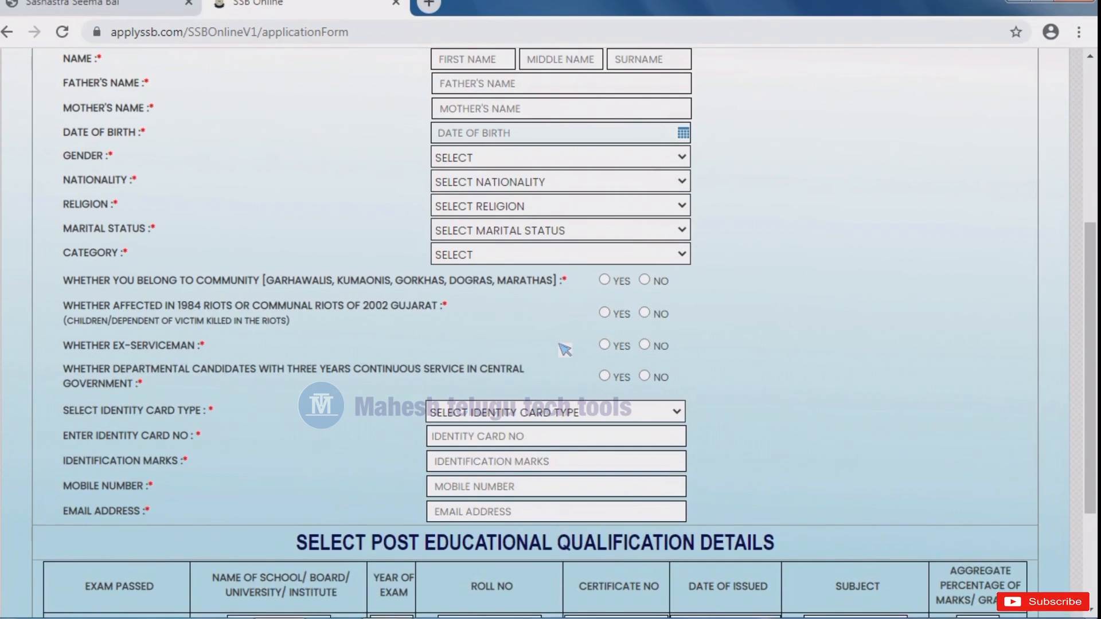
{"action": "scroll", "coordinate": [565, 350], "scroll_direction": "up", "scroll_amount": 2}
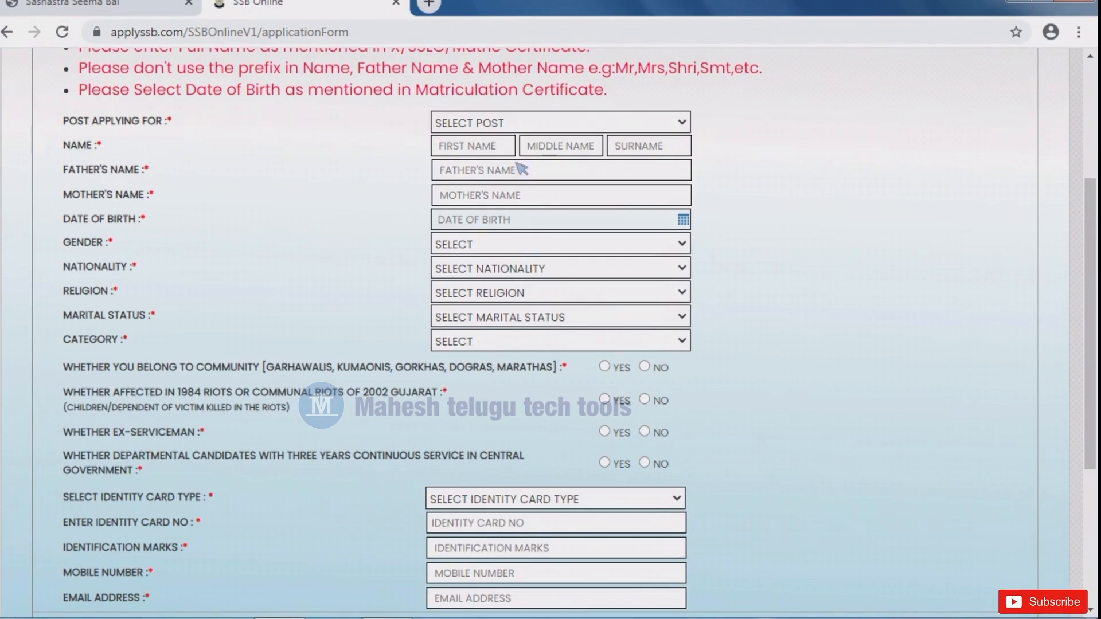
{"action": "left_click", "coordinate": [493, 125]}
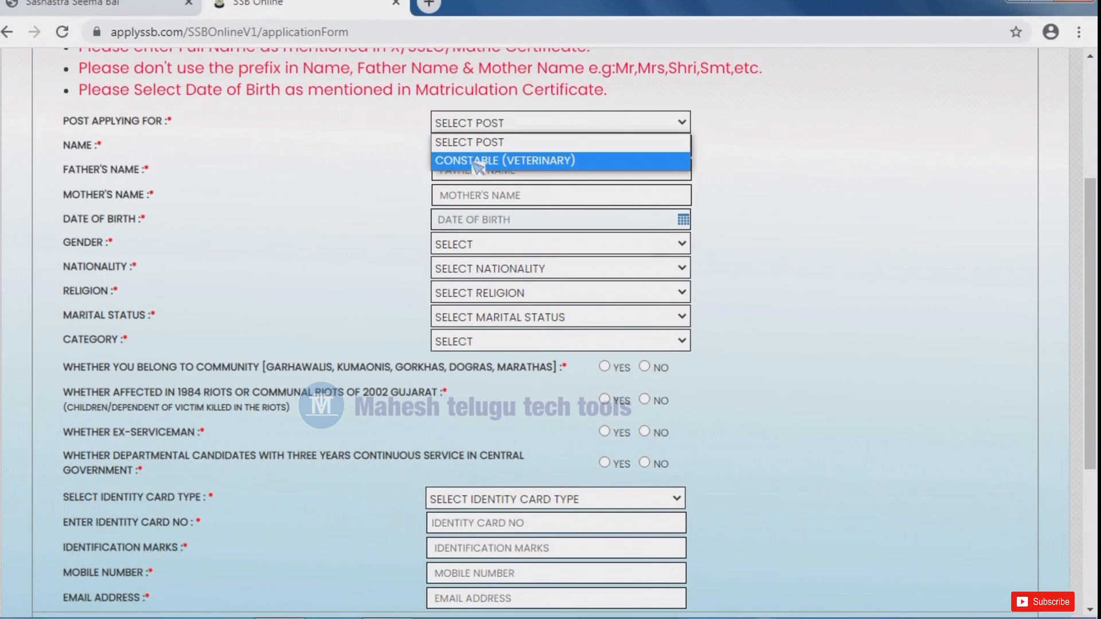
{"action": "left_click", "coordinate": [527, 163]}
{"action": "scroll", "coordinate": [479, 151], "scroll_direction": "down", "scroll_amount": 1}
{"action": "left_click", "coordinate": [499, 122]}
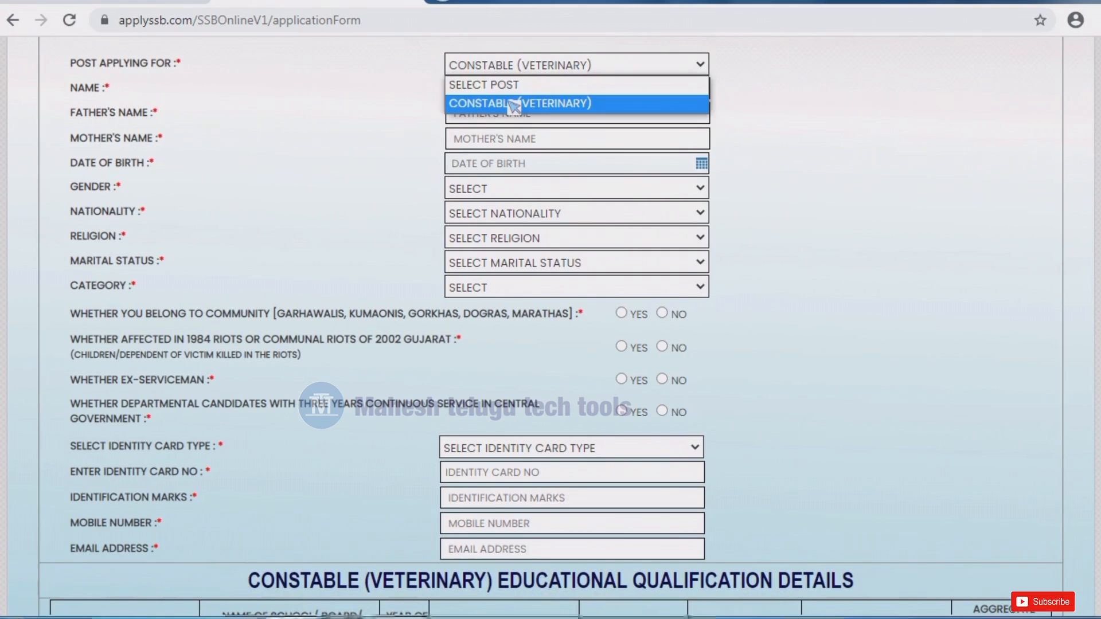
- Keep CONSTABLE (VETERINARY) as the post and enter the candidate's name and date of birth
{"action": "left_click", "coordinate": [513, 105]}
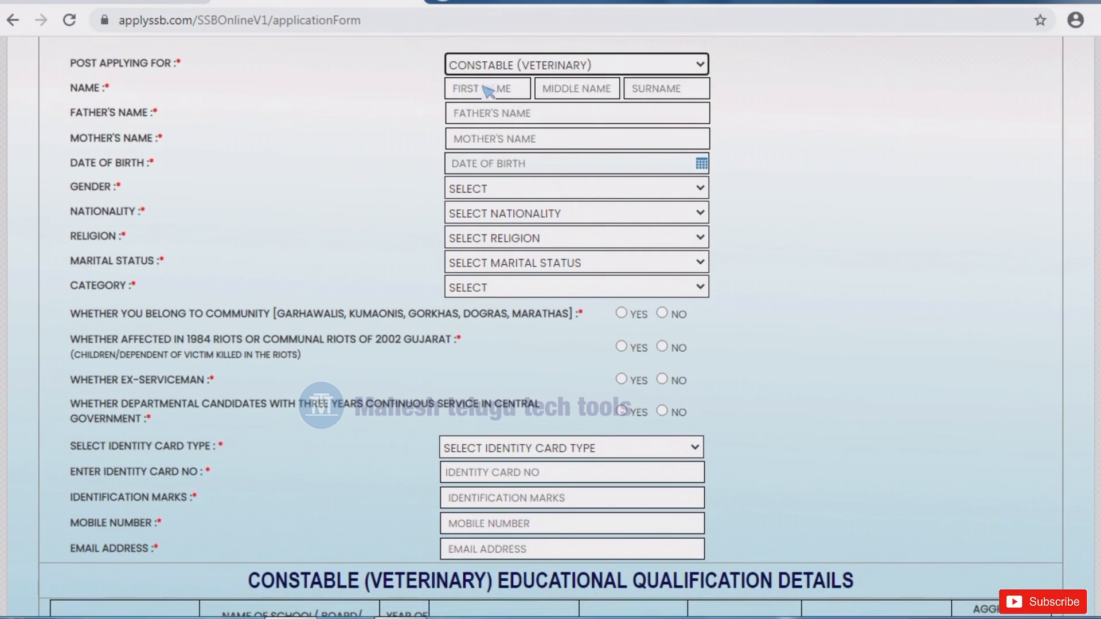
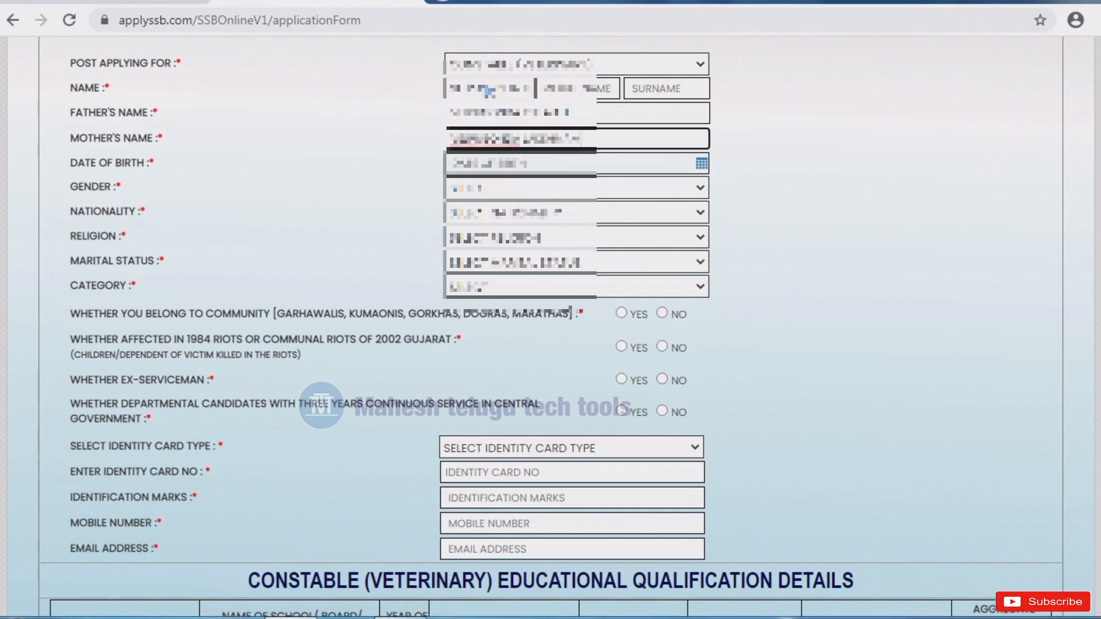
{"action": "key", "text": "Tab"}
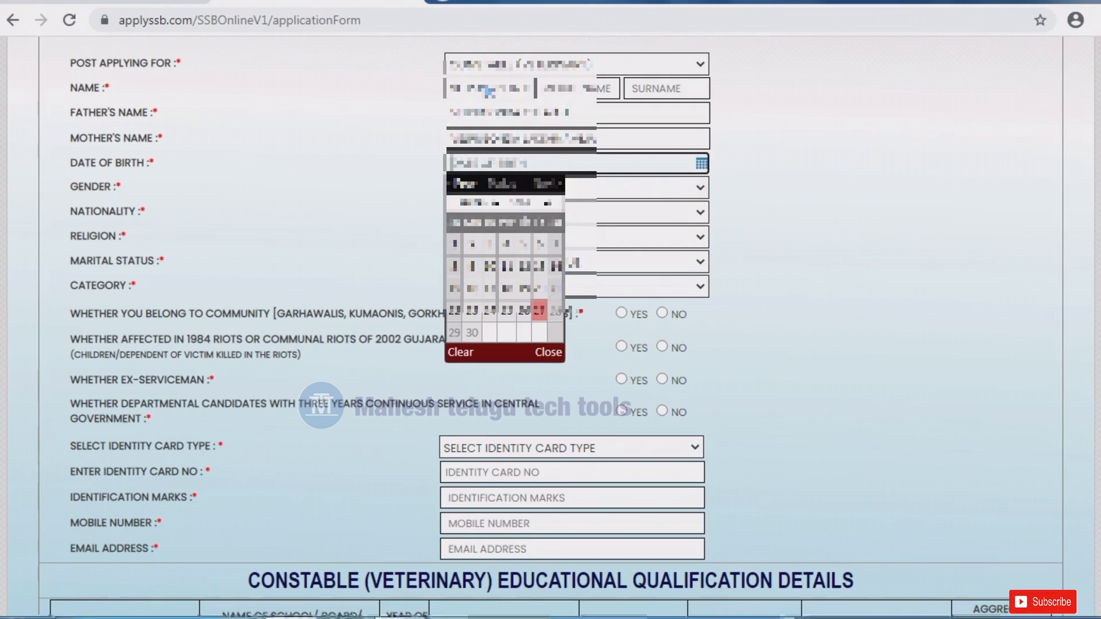
{"action": "type", "text": "12"}
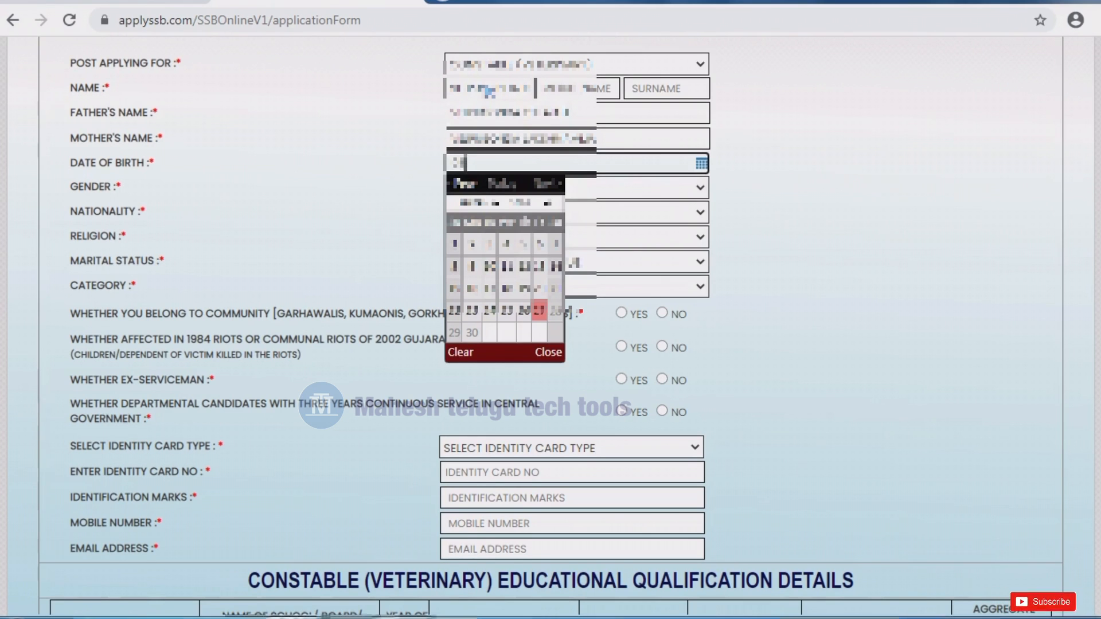
{"action": "left_click", "coordinate": [701, 164]}
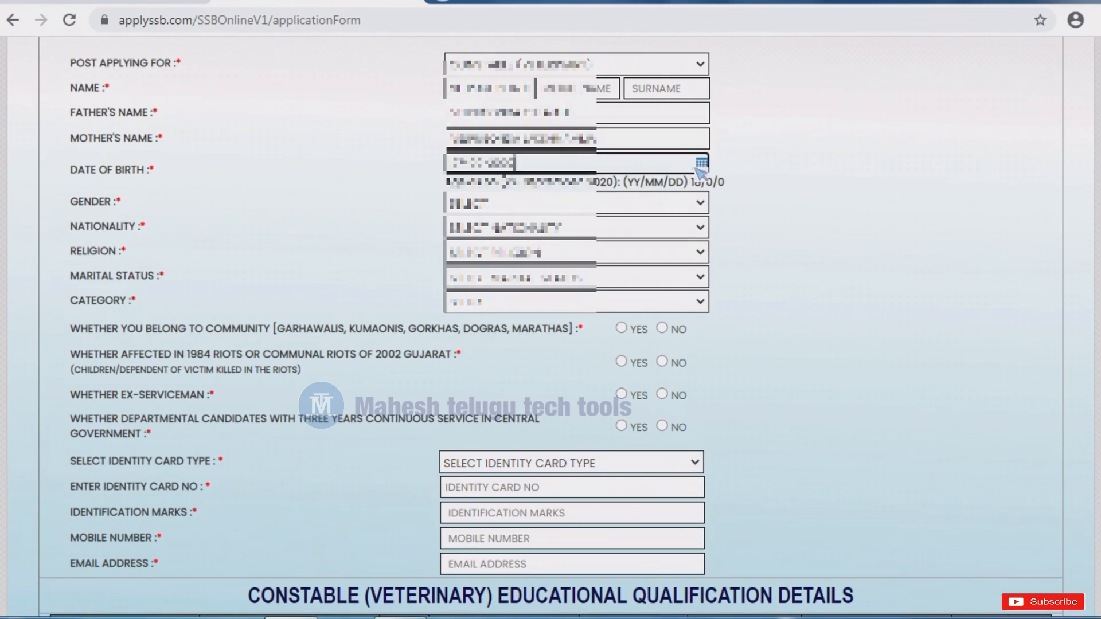
- Set gender to Male, marital status to Married, and choose the nationality and category
{"action": "left_click", "coordinate": [516, 203]}
{"action": "left_click", "coordinate": [512, 240]}
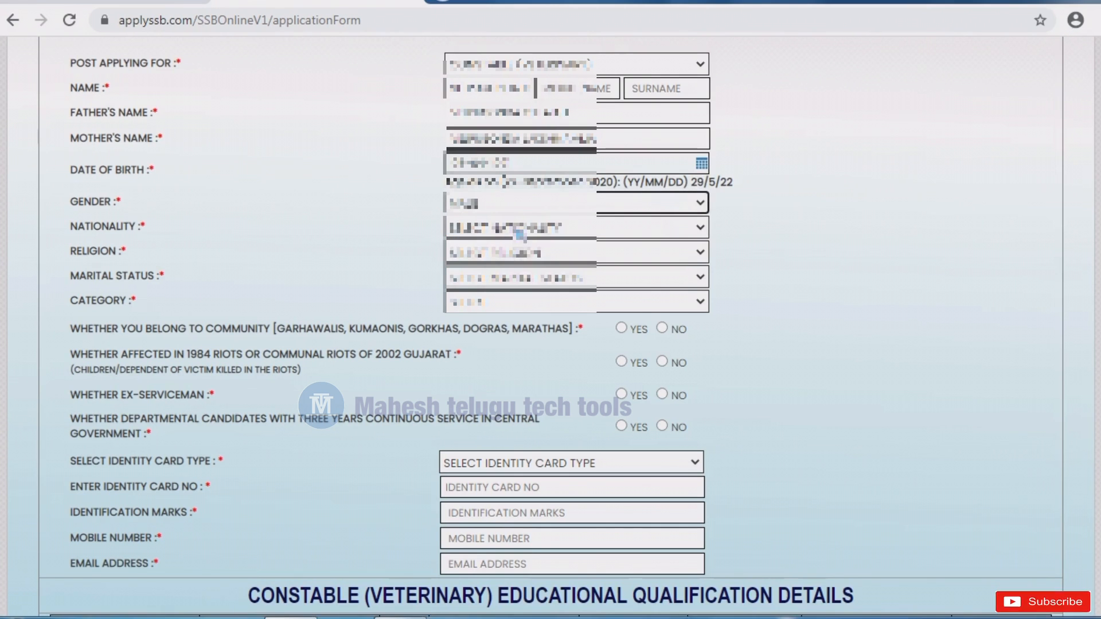
{"action": "left_click", "coordinate": [519, 232]}
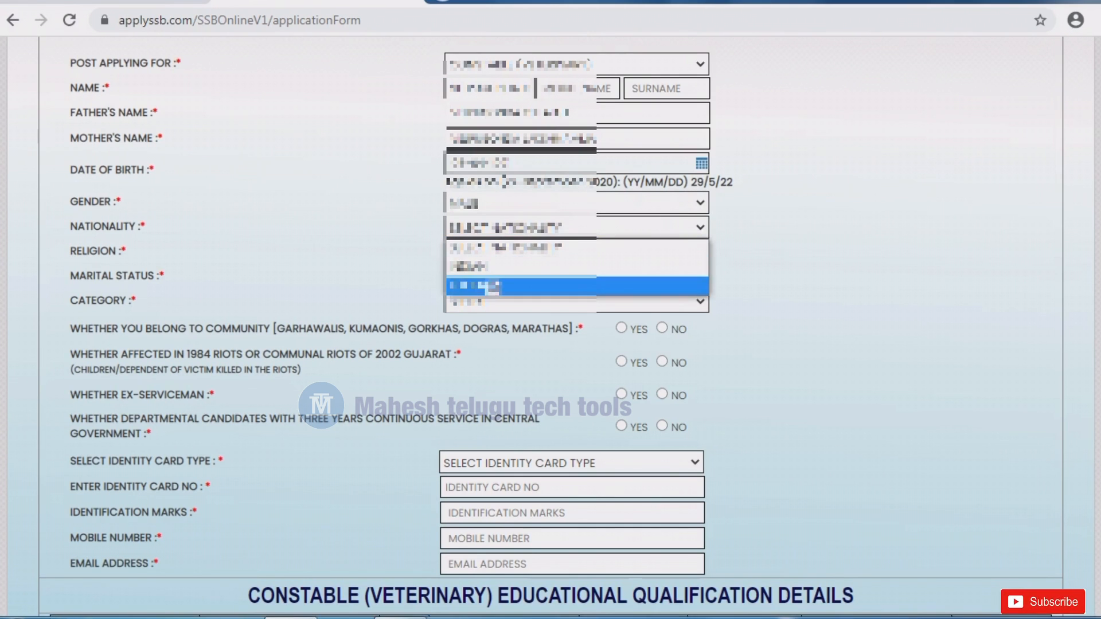
{"action": "left_click", "coordinate": [493, 266]}
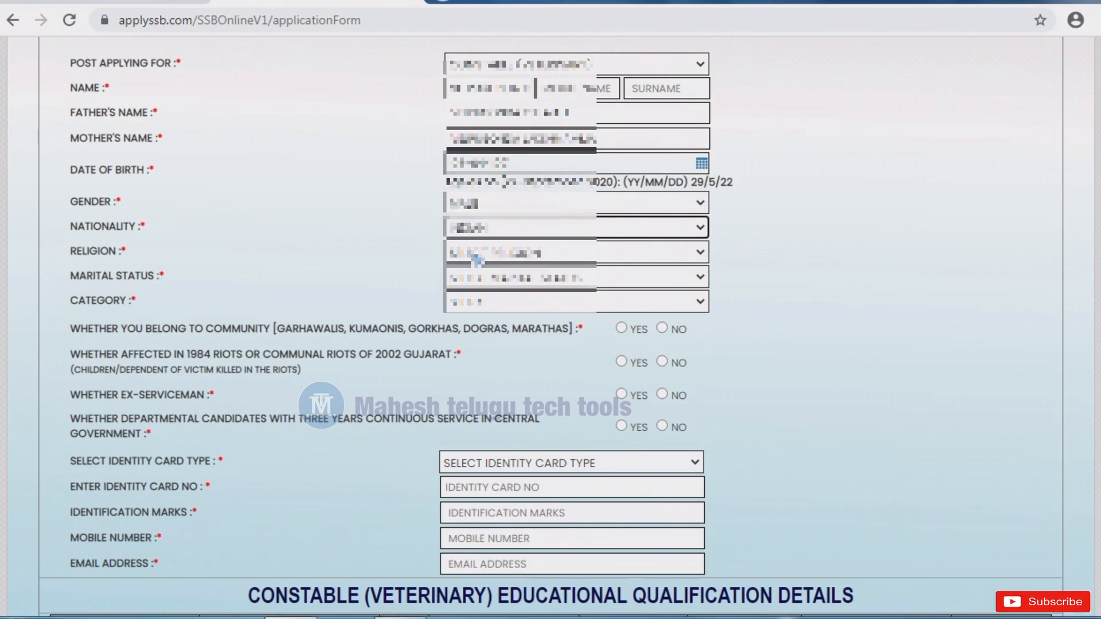
{"action": "left_click", "coordinate": [700, 277]}
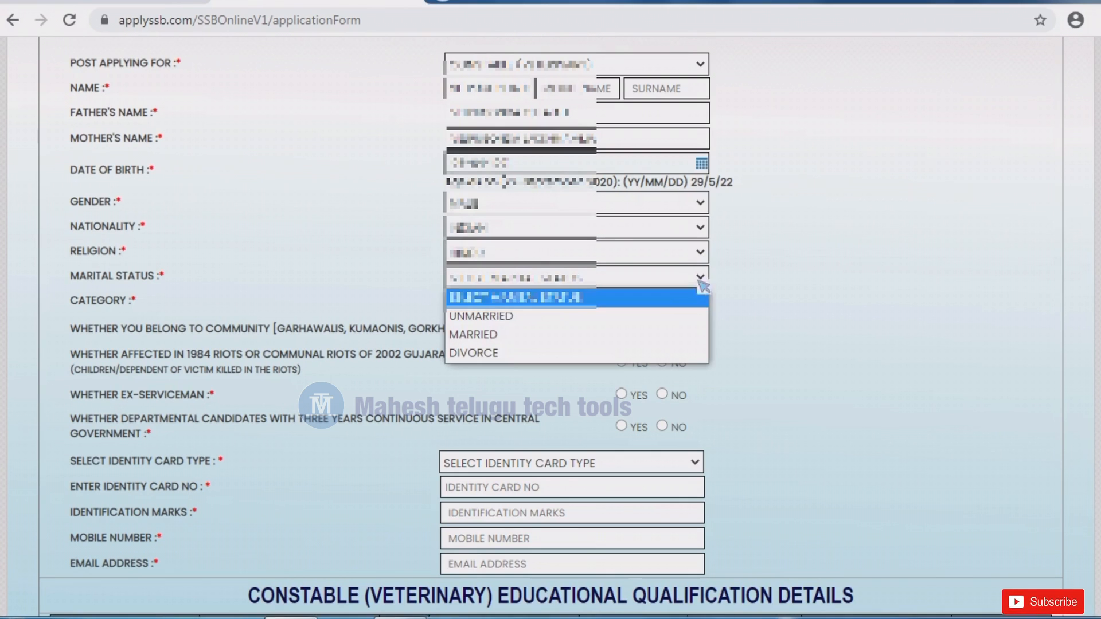
{"action": "left_click", "coordinate": [665, 337]}
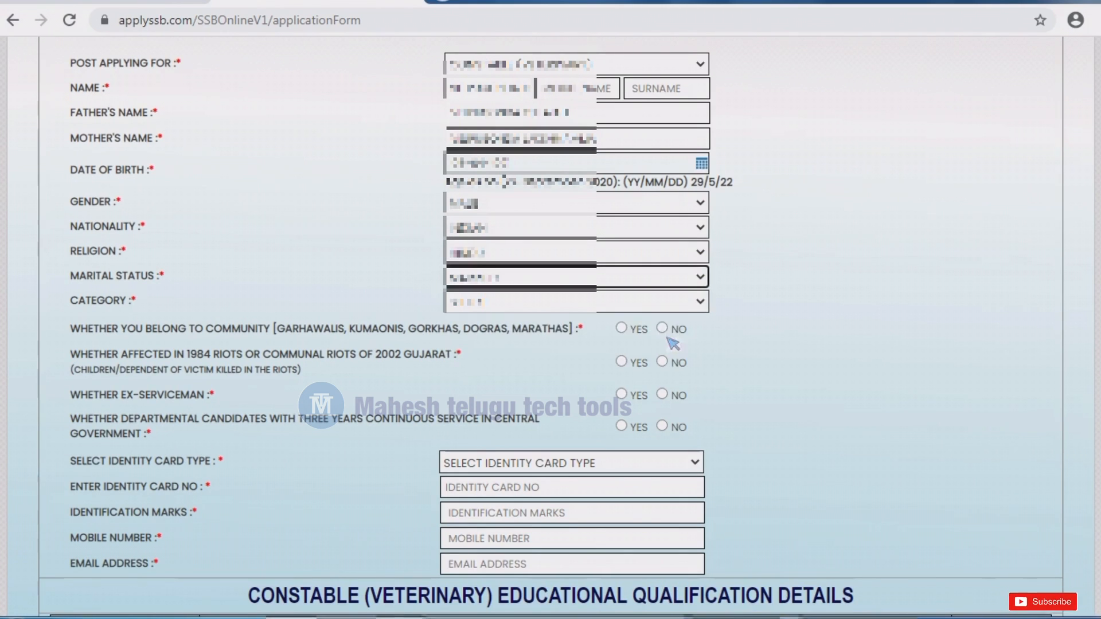
{"action": "left_click", "coordinate": [700, 301]}
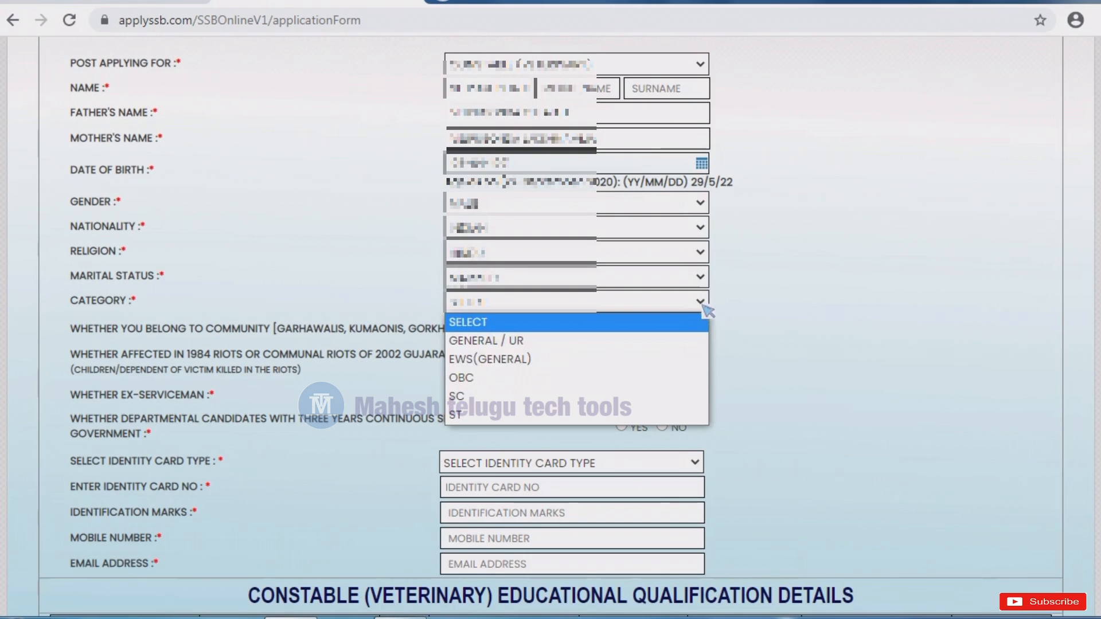
{"action": "left_click", "coordinate": [693, 402]}
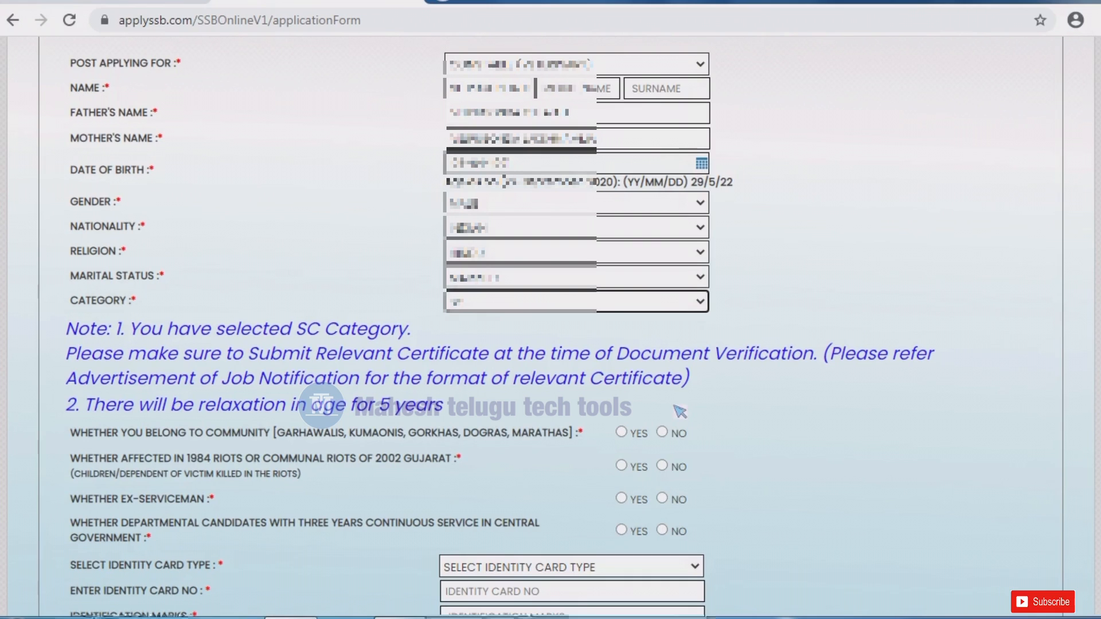
- Answer No to the Garhwali/Kumaoni, 1984 riots, ex-serviceman and departmental candidate questions
{"action": "left_click", "coordinate": [663, 432]}
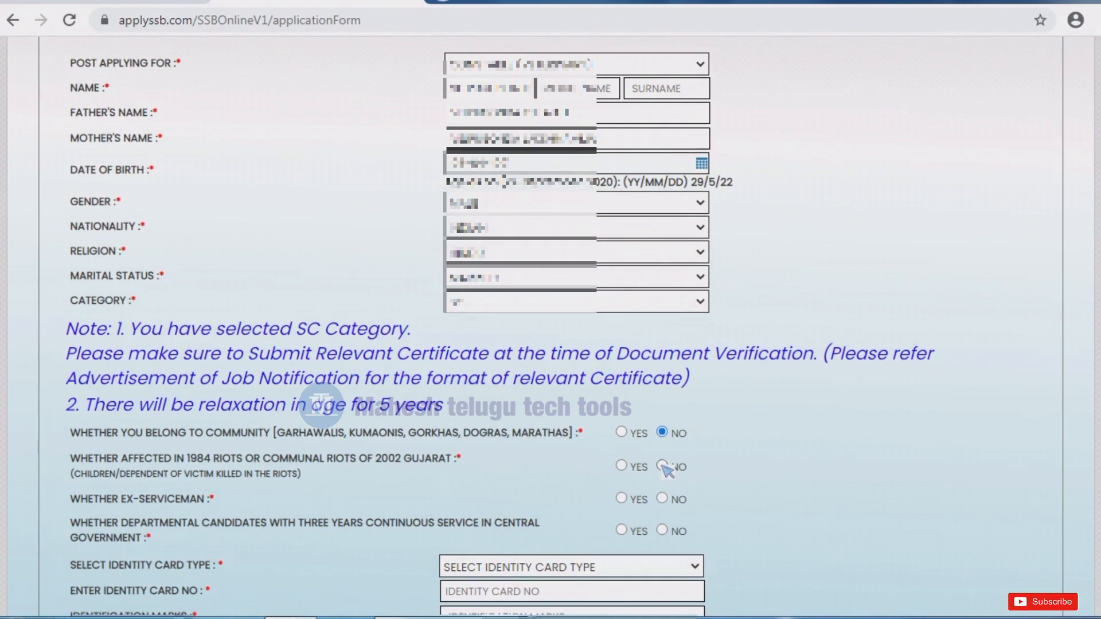
{"action": "left_click", "coordinate": [663, 466]}
{"action": "left_click", "coordinate": [663, 499]}
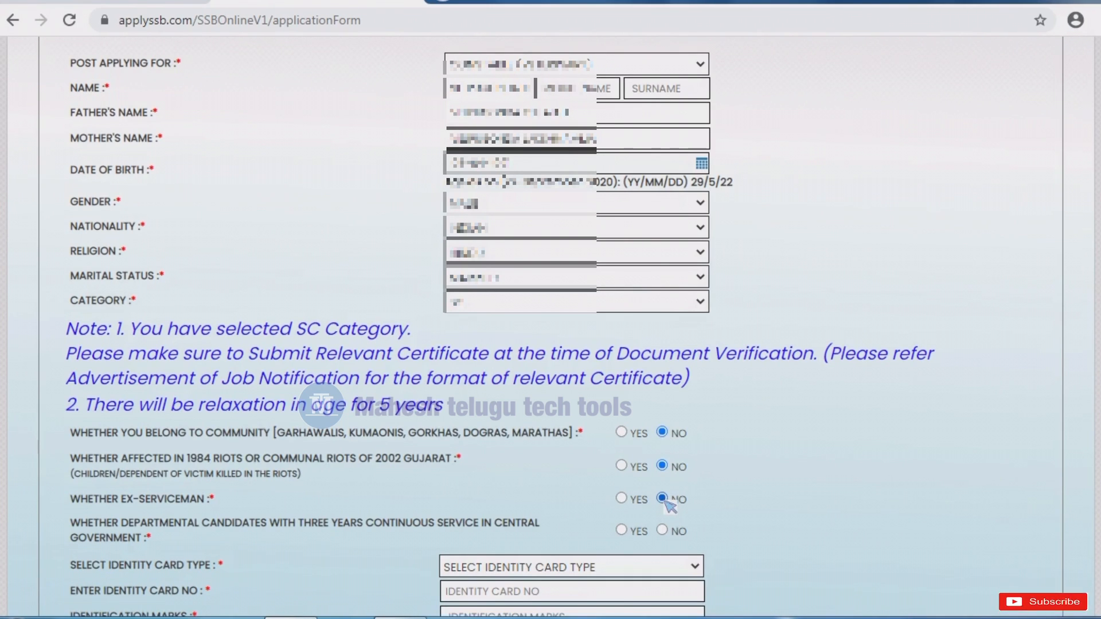
{"action": "left_click", "coordinate": [662, 530]}
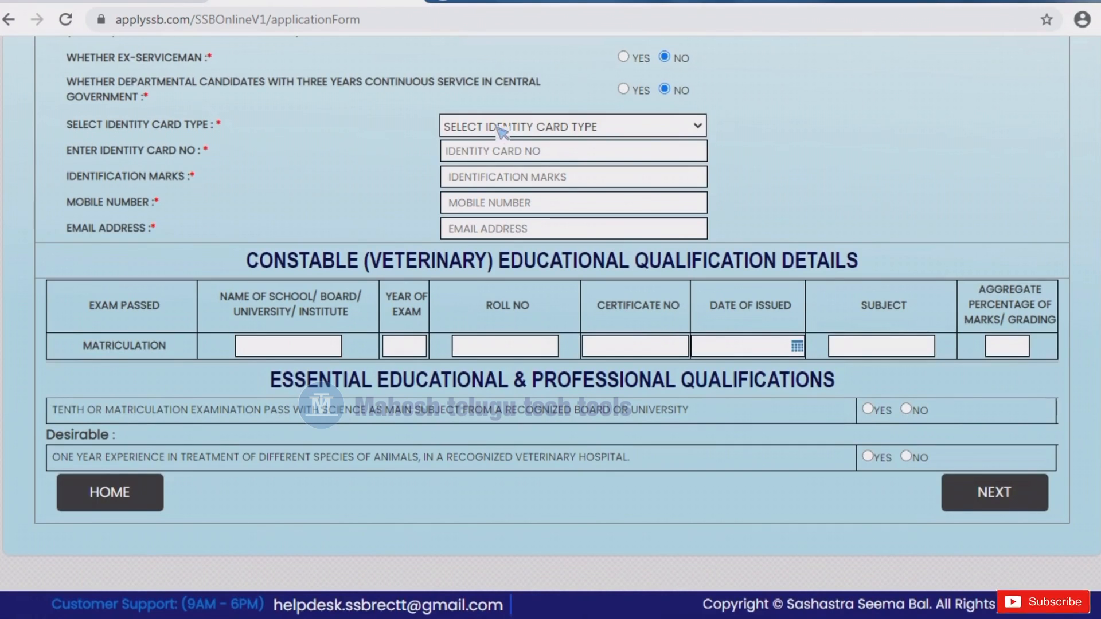
- Set identity card type to AADHAR CARD and enter the card number and identification marks
{"action": "left_click", "coordinate": [500, 130]}
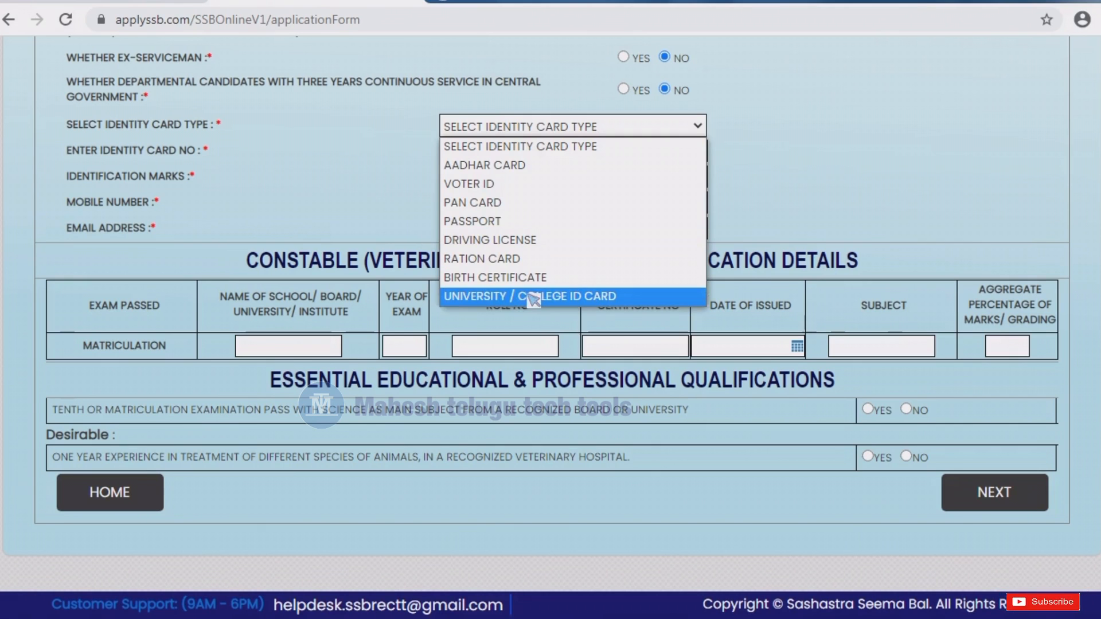
{"action": "left_click", "coordinate": [538, 166]}
{"action": "left_click", "coordinate": [492, 152]}
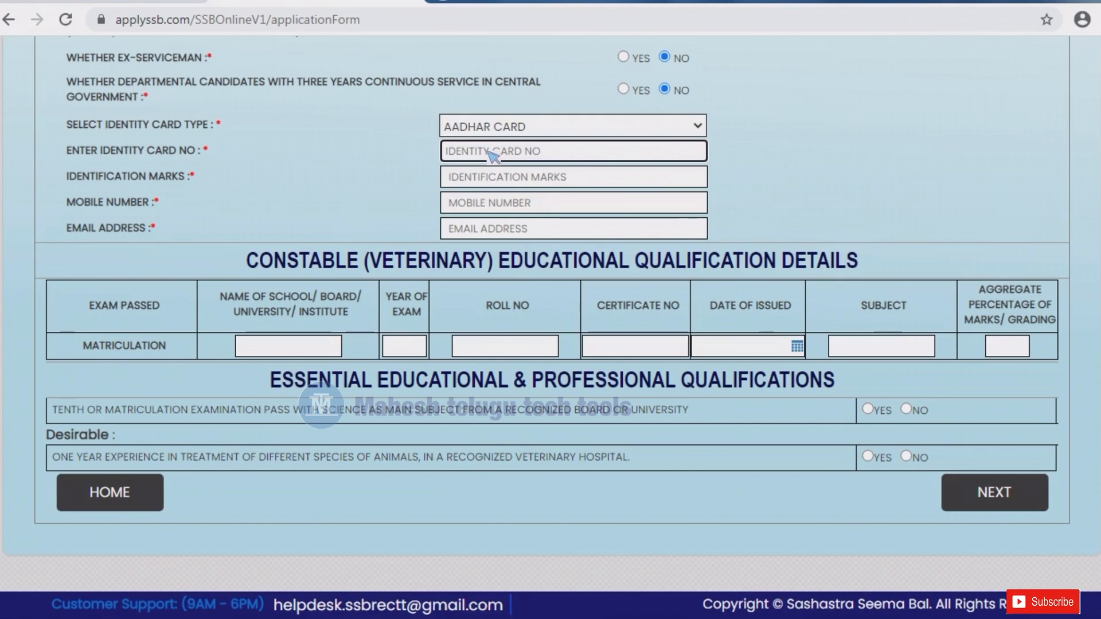
{"action": "type", "text": "78"}
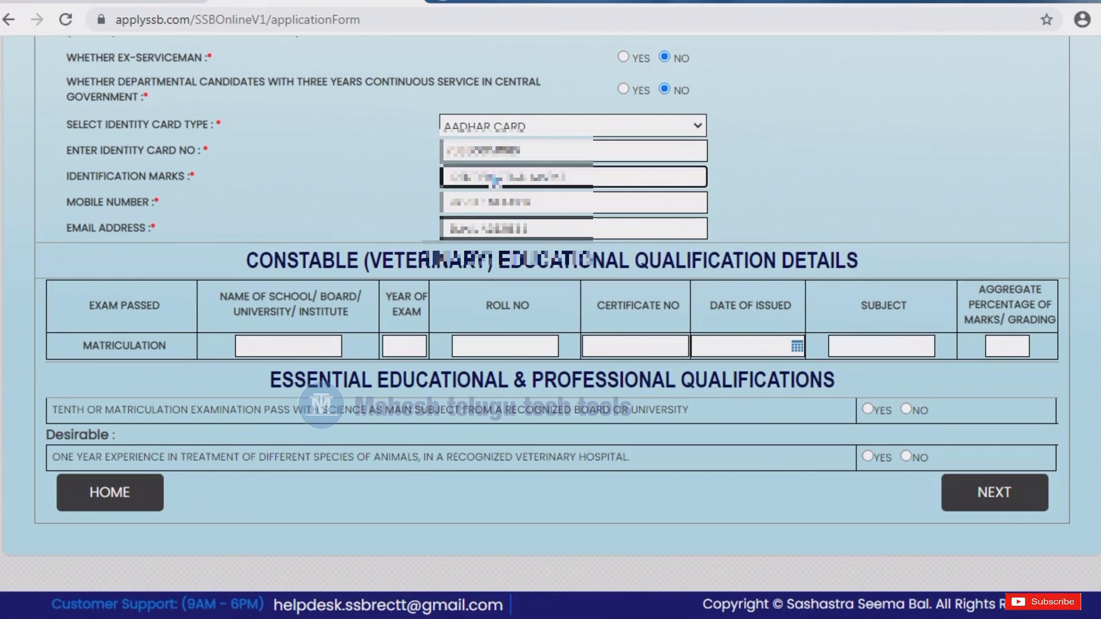
{"action": "type", "text": "a"}
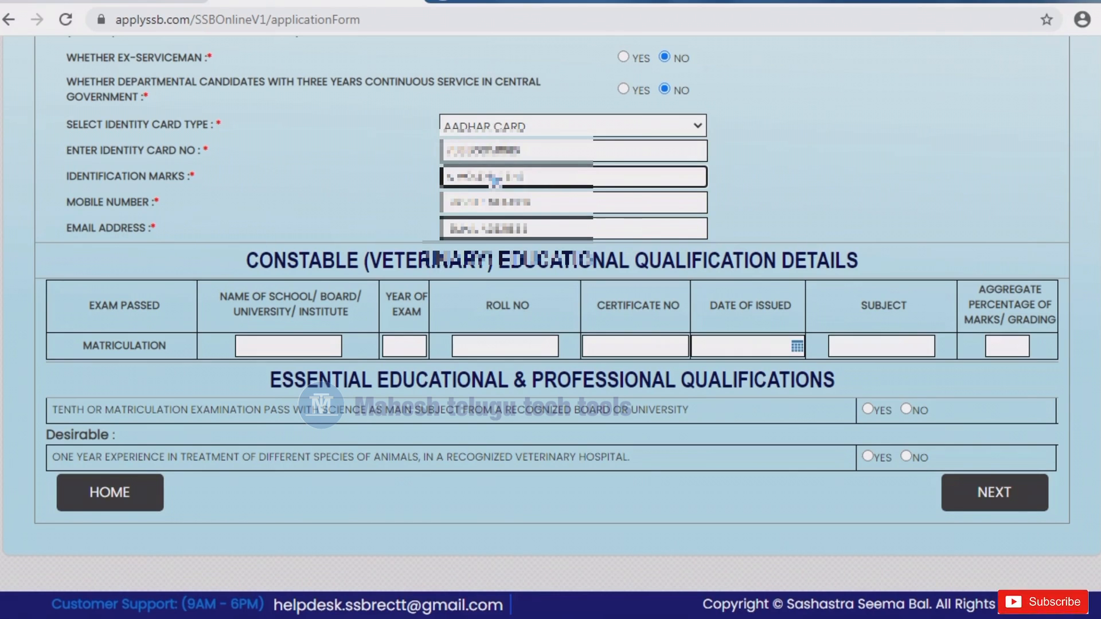
- Enter the candidate's mobile number and e-mail address
{"action": "left_click", "coordinate": [498, 204]}
{"action": "type", "text": "9"}
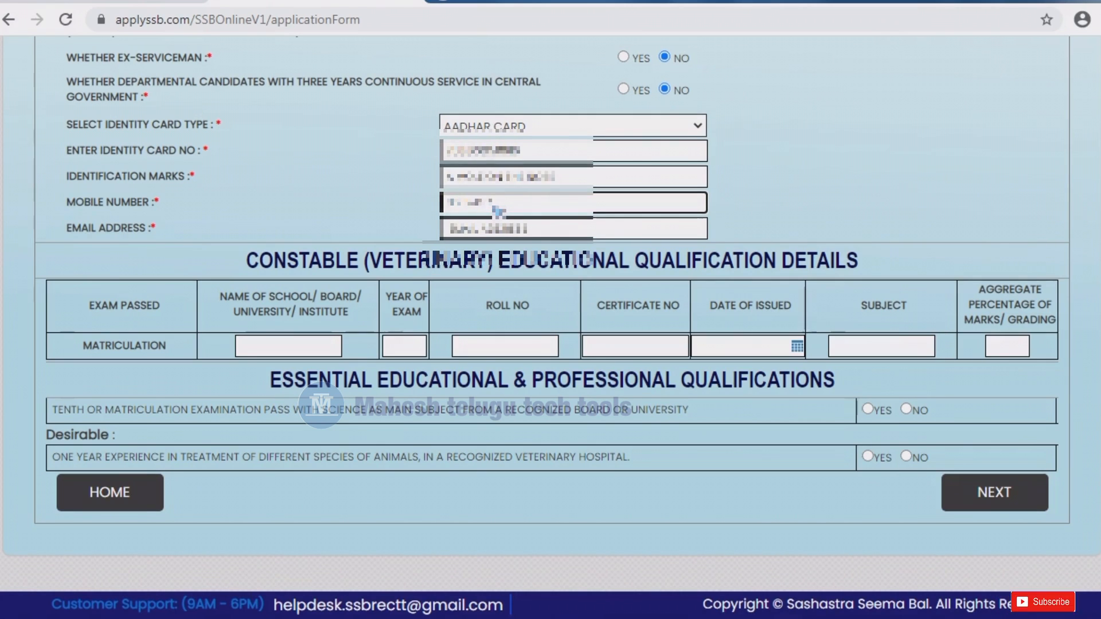
{"action": "left_click", "coordinate": [564, 235]}
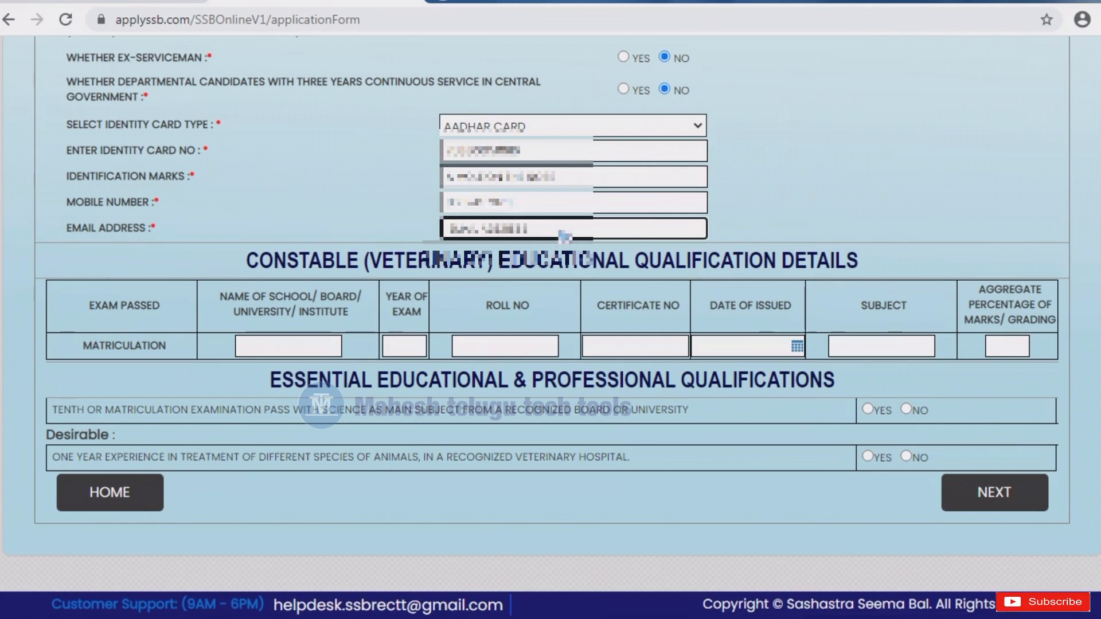
{"action": "type", "text": "E"}
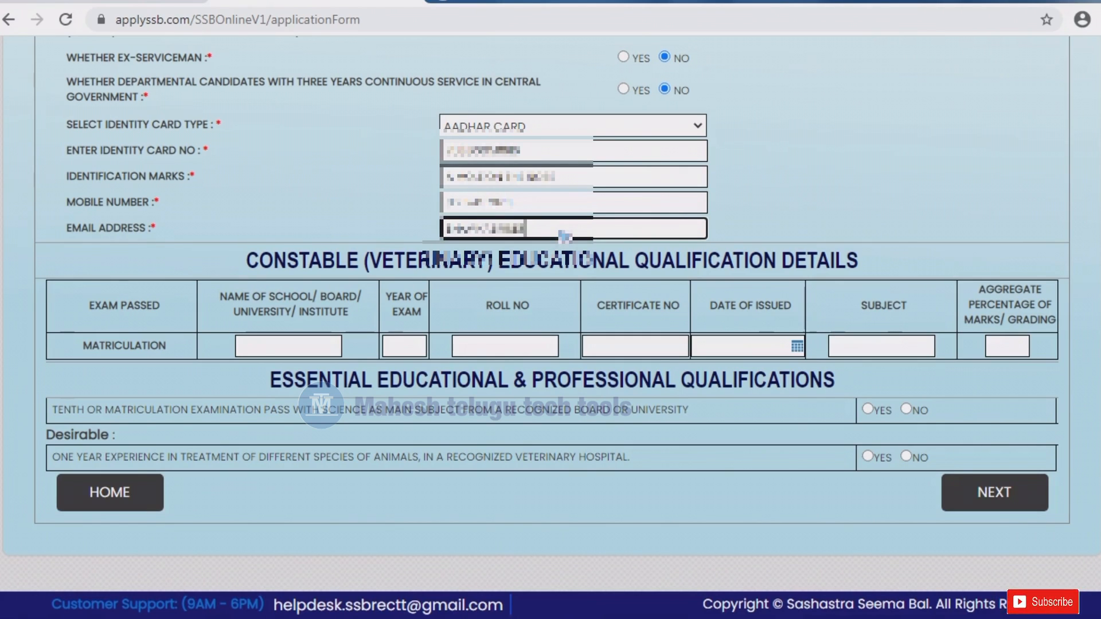
{"action": "type", "text": "@"}
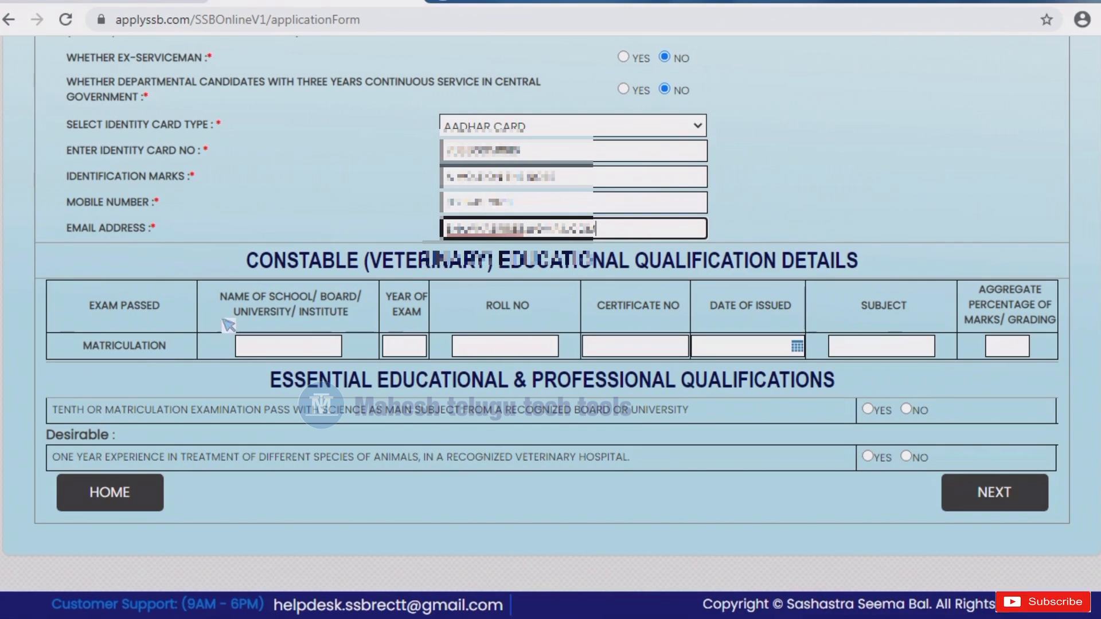
- Fill the Matriculation row's school/board name, year of exam, roll number and certificate number
{"action": "left_click", "coordinate": [279, 351]}
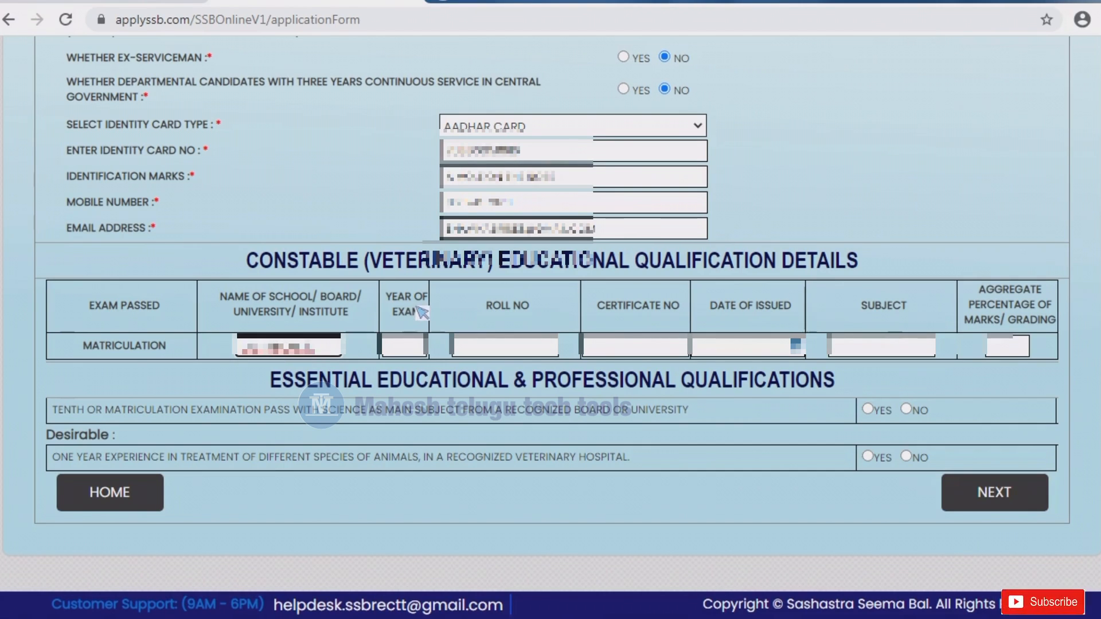
{"action": "left_click", "coordinate": [409, 351]}
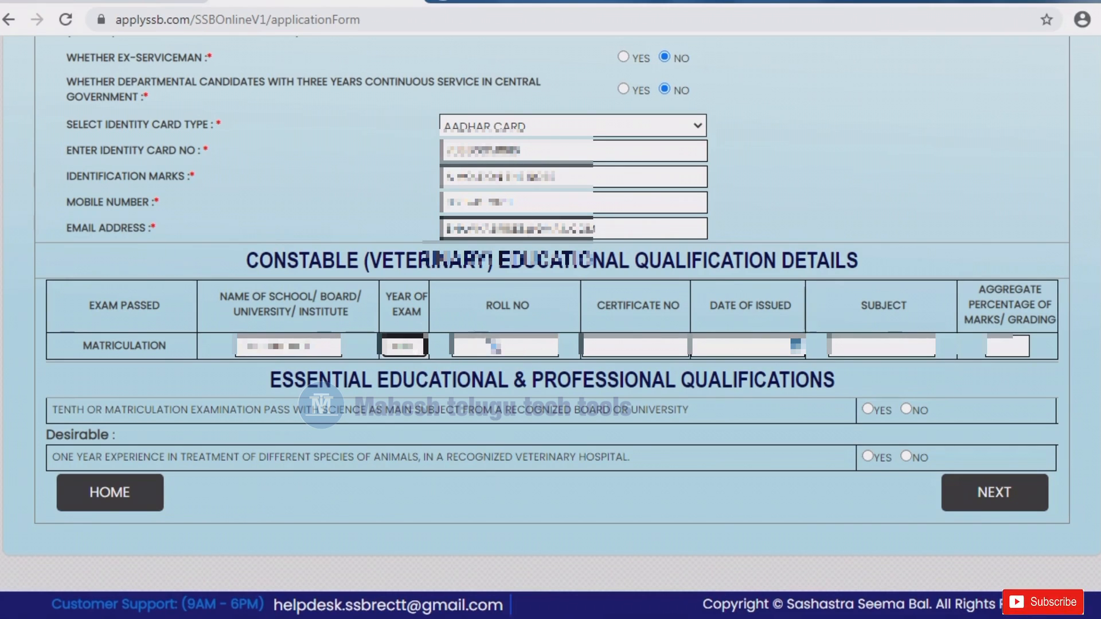
{"action": "left_click", "coordinate": [494, 346]}
{"action": "left_click", "coordinate": [634, 348]}
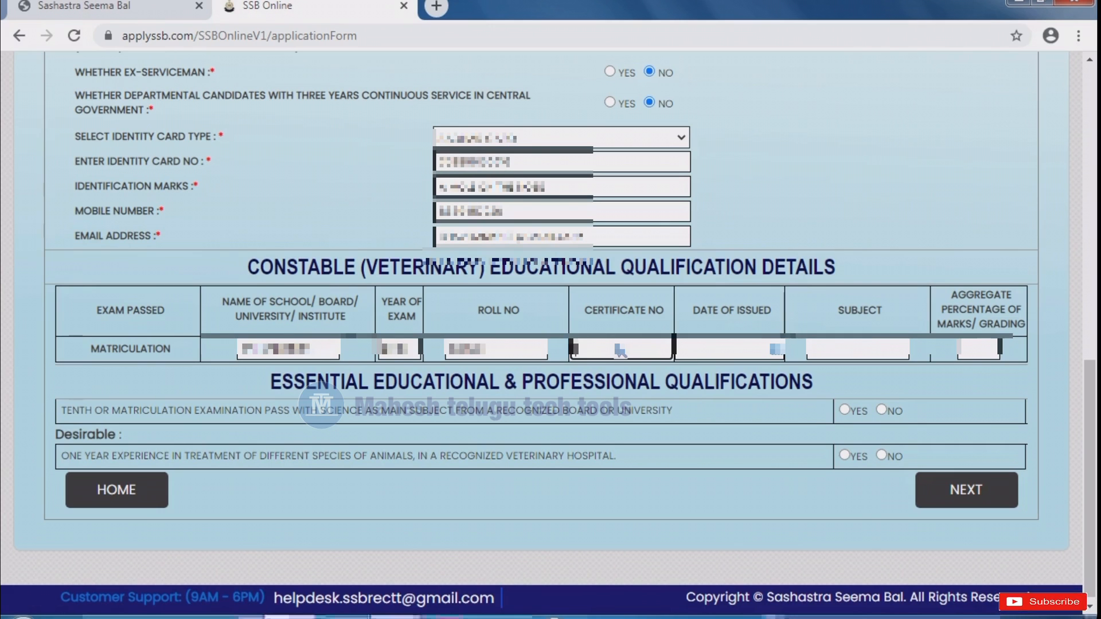
{"action": "type", "text": "857"}
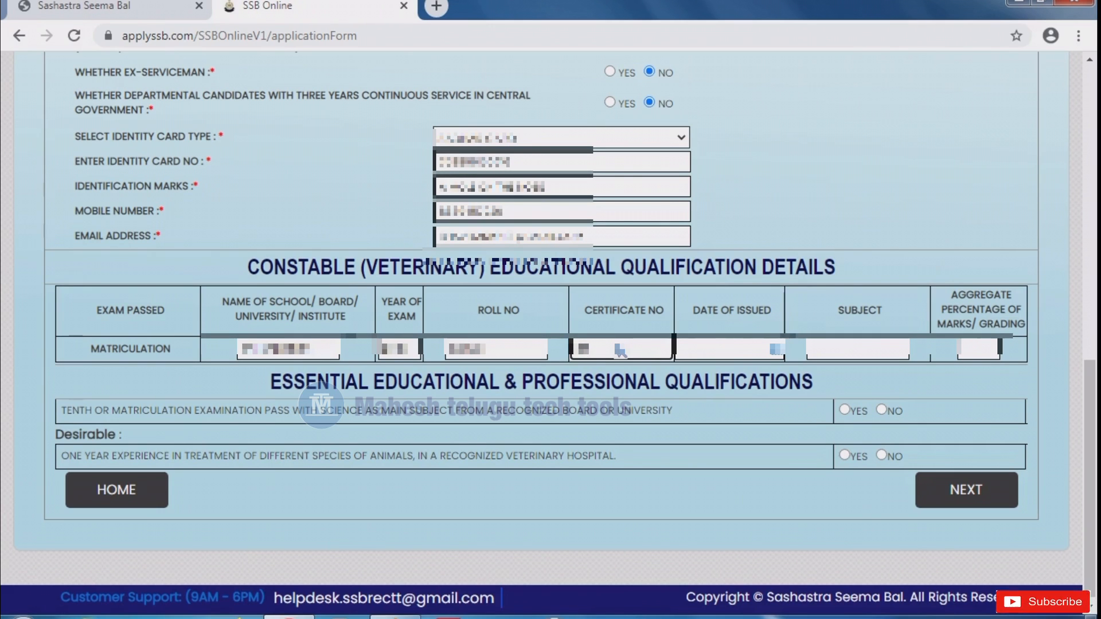
{"action": "type", "text": "0"}
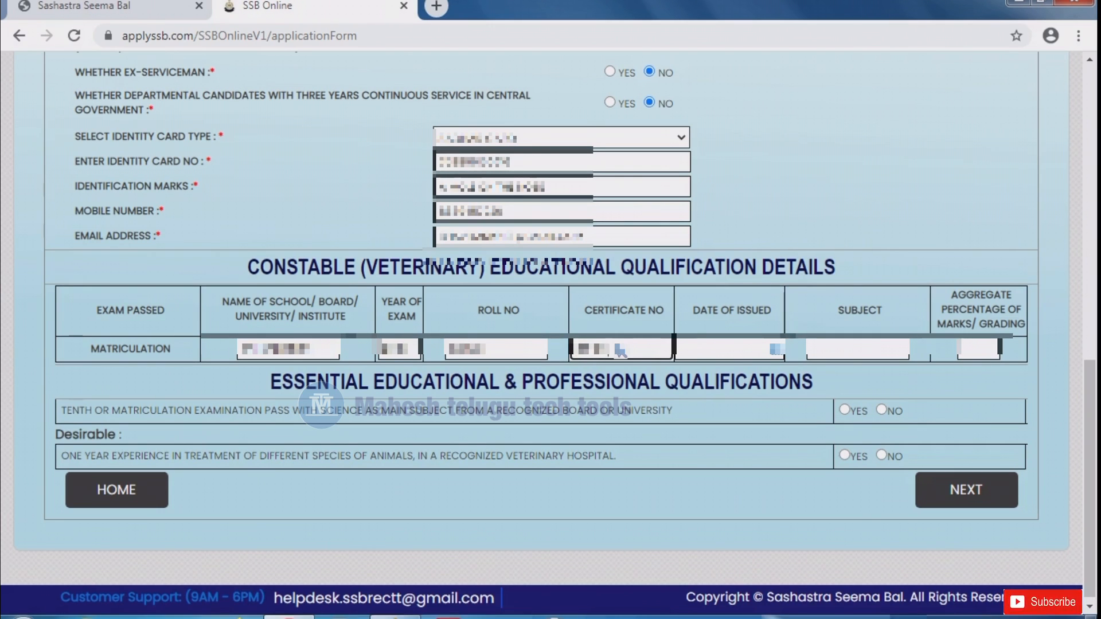
{"action": "type", "text": "10"}
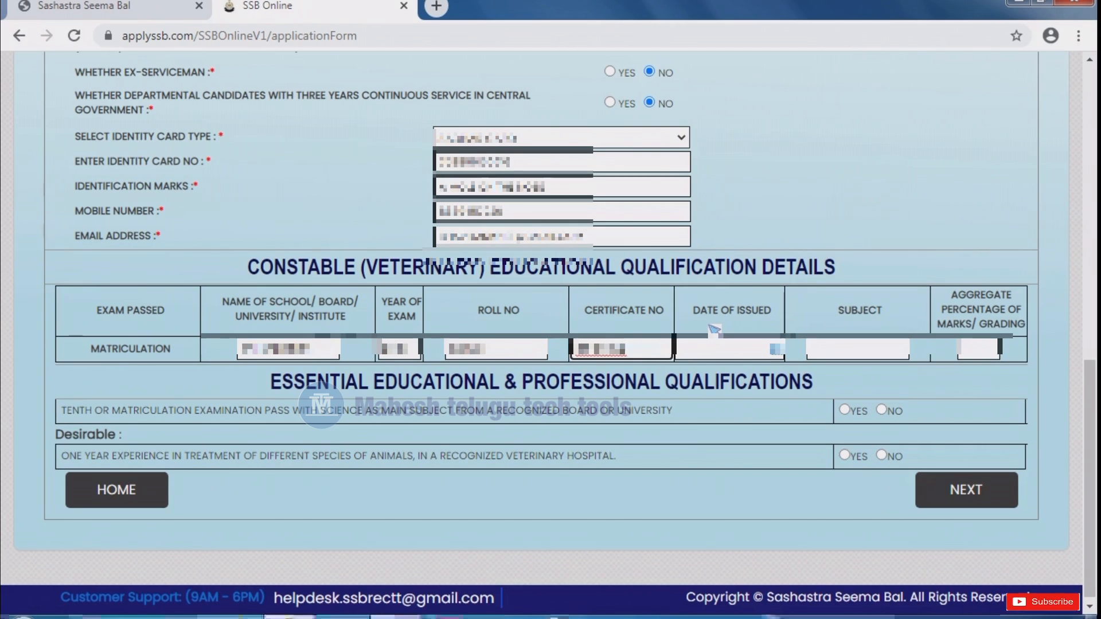
{"action": "type", "text": "0"}
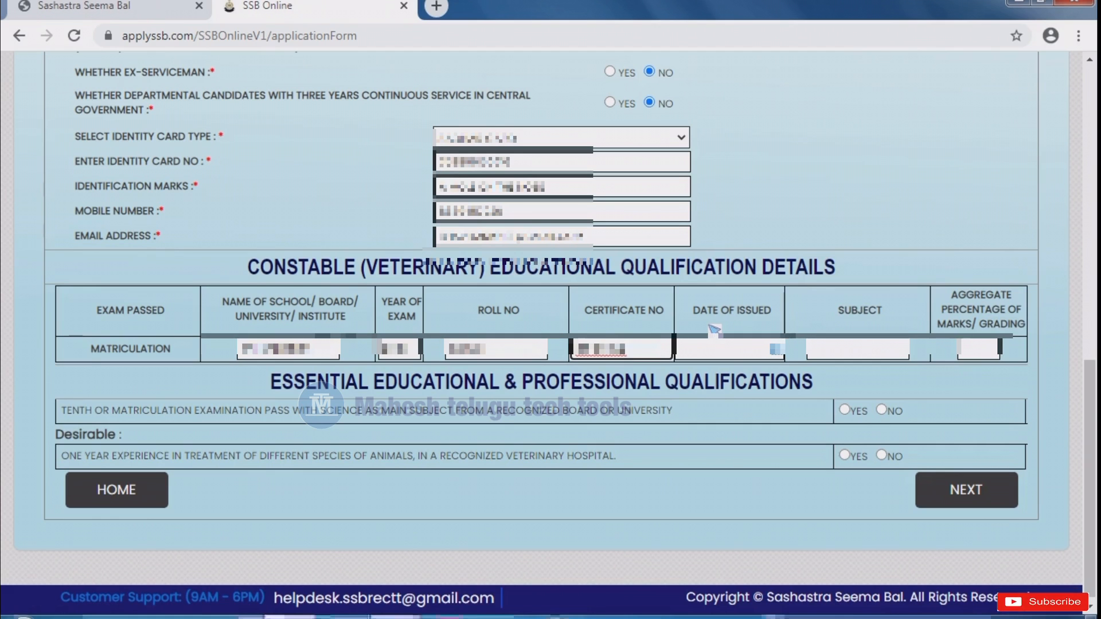
{"action": "left_click", "coordinate": [712, 354]}
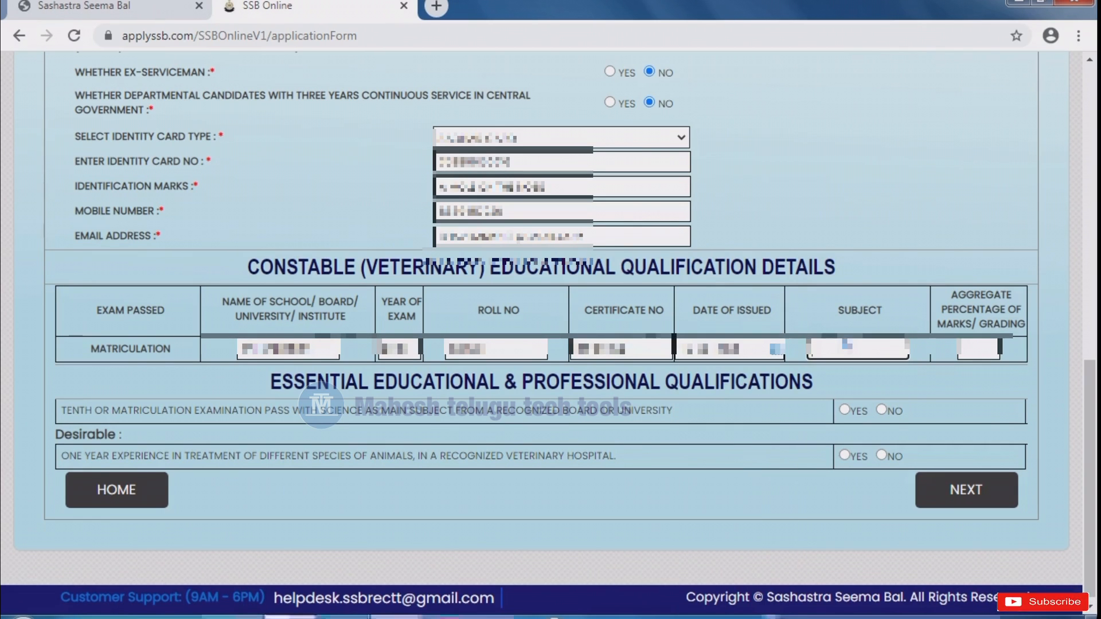
- Enter the Matriculation subject, answer Yes to tenth with science and No to veterinary experience
{"action": "type", "text": "S"}
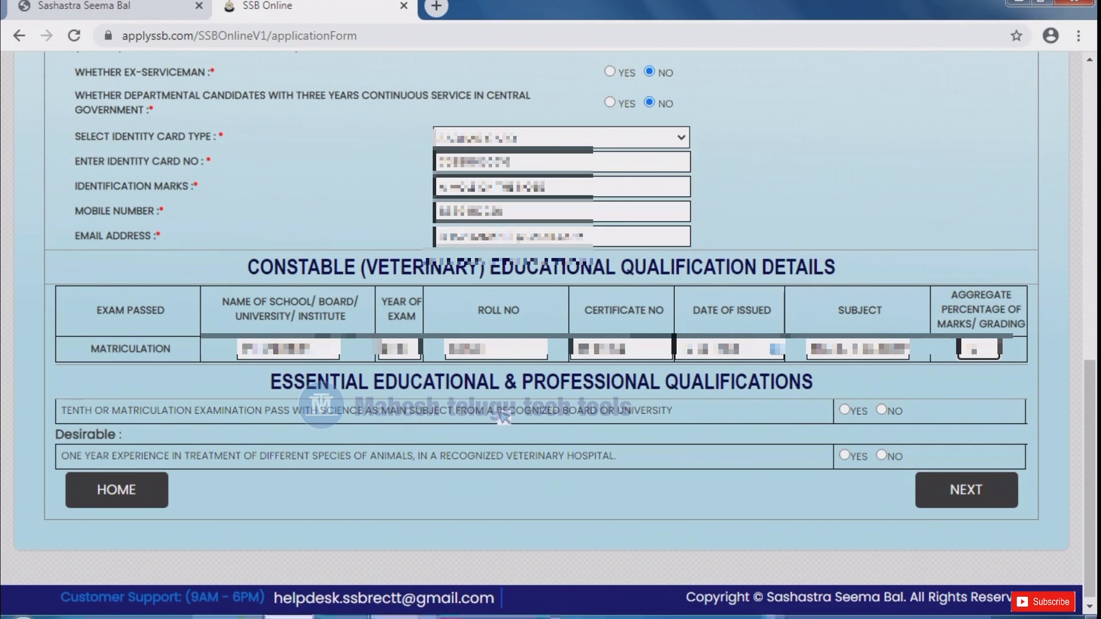
{"action": "left_click", "coordinate": [845, 411]}
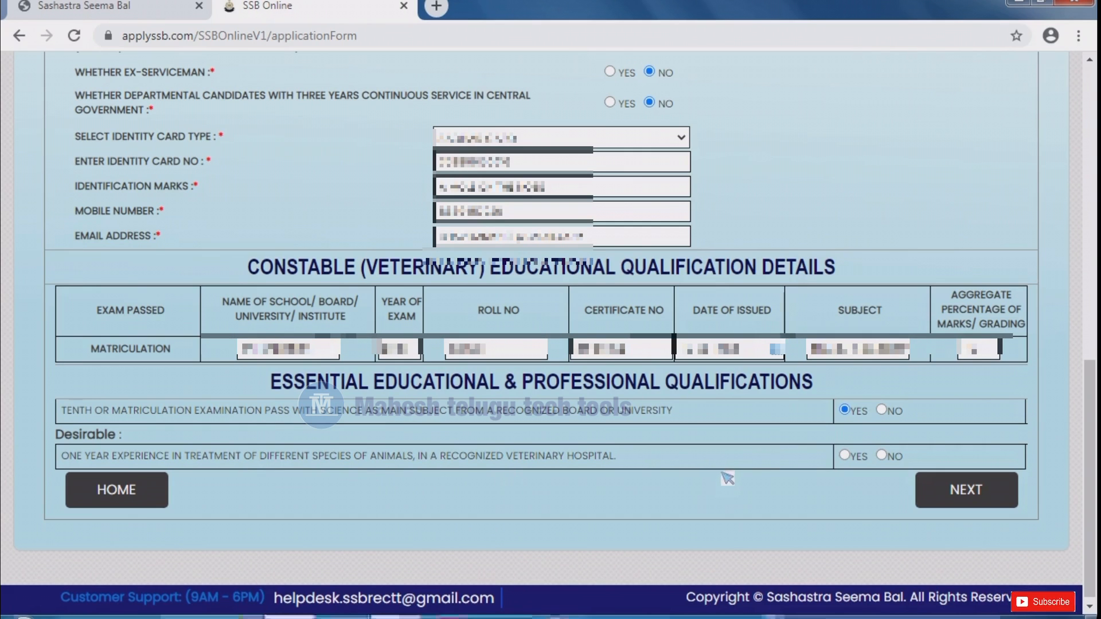
{"action": "left_click", "coordinate": [881, 456]}
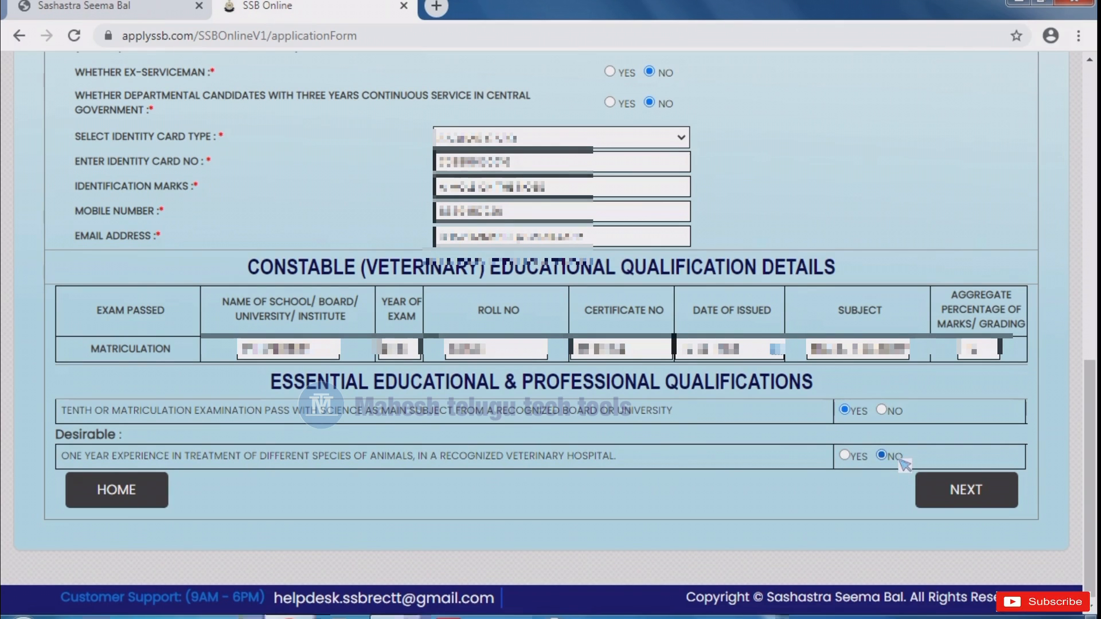
- Enter the permanent address village/town and correct the tehsil and police station entries
{"action": "left_click", "coordinate": [982, 492]}
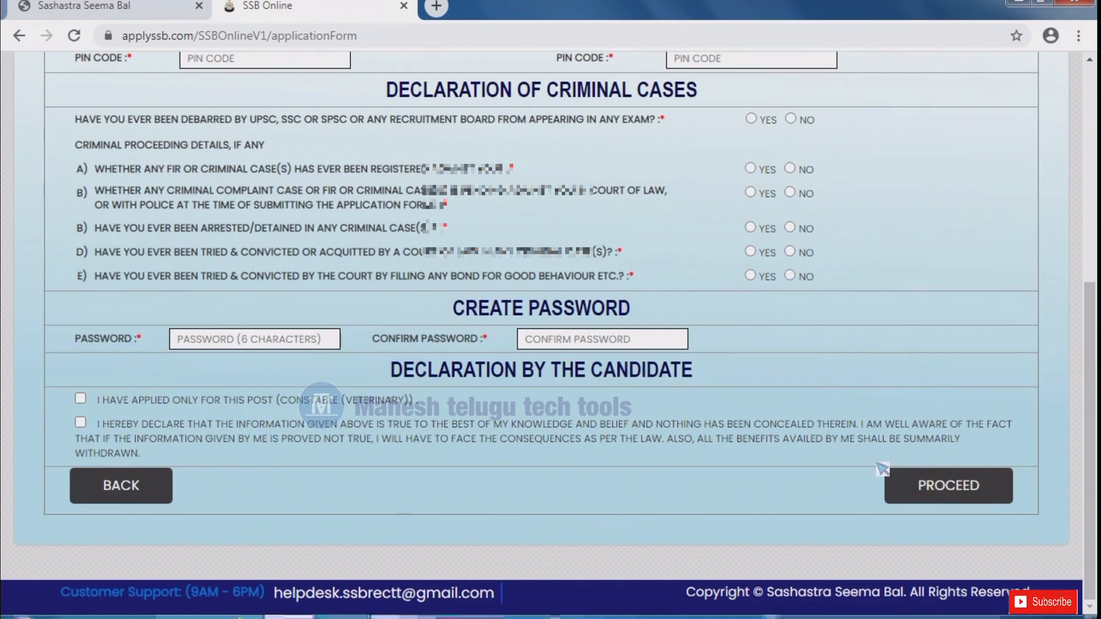
{"action": "scroll", "coordinate": [849, 424], "scroll_direction": "up", "scroll_amount": 3}
{"action": "scroll", "coordinate": [848, 429], "scroll_direction": "up", "scroll_amount": 2}
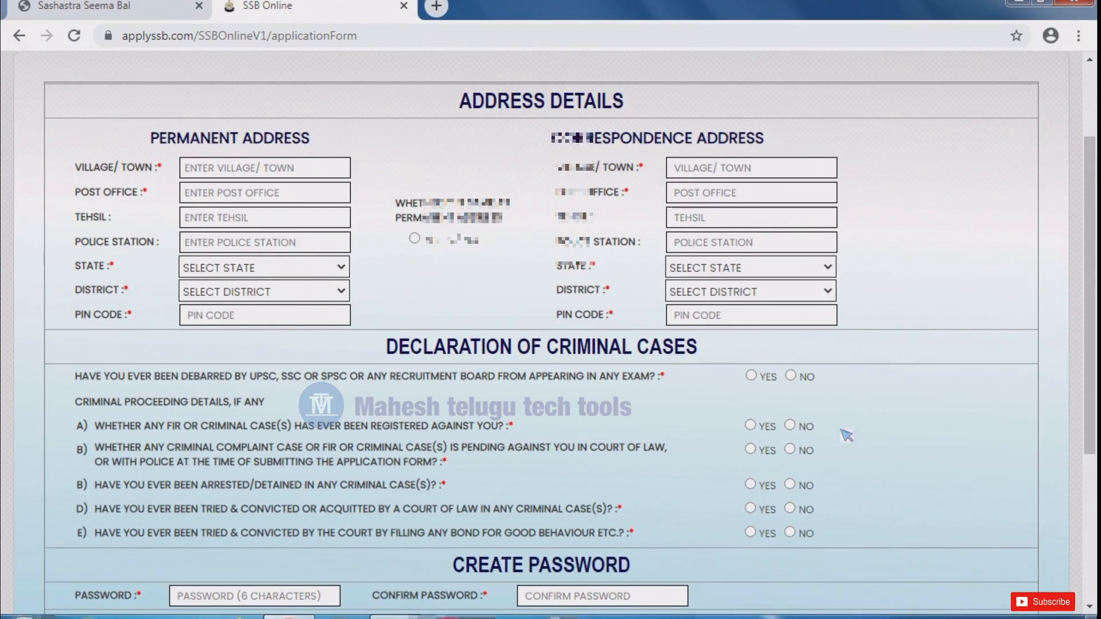
{"action": "scroll", "coordinate": [846, 476], "scroll_direction": "up", "scroll_amount": 3}
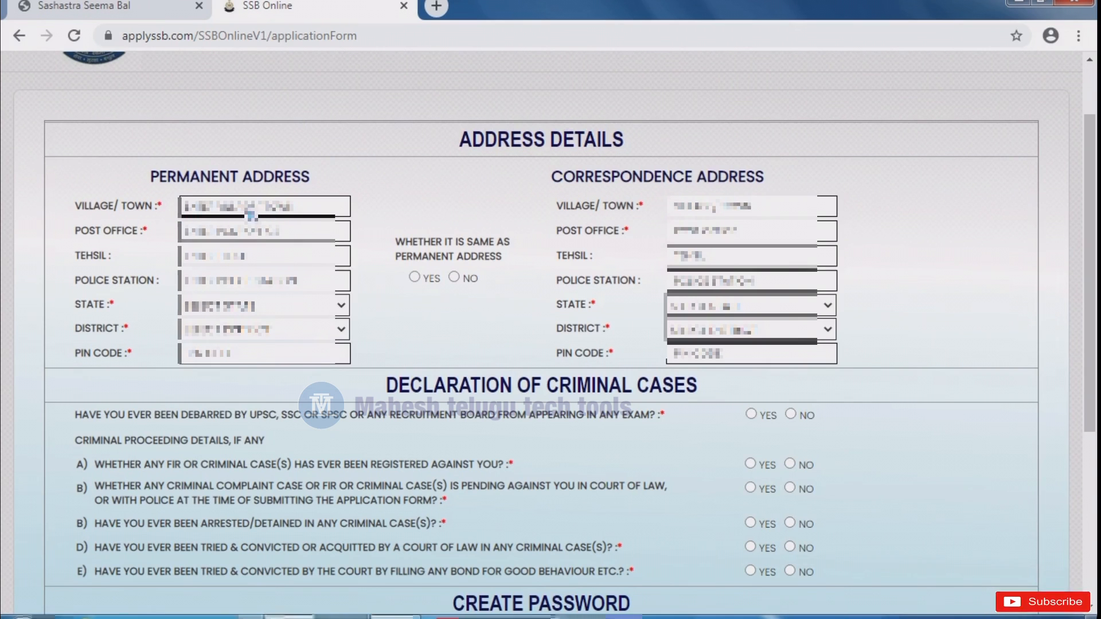
{"action": "left_click", "coordinate": [261, 208]}
{"action": "type", "text": "DN"}
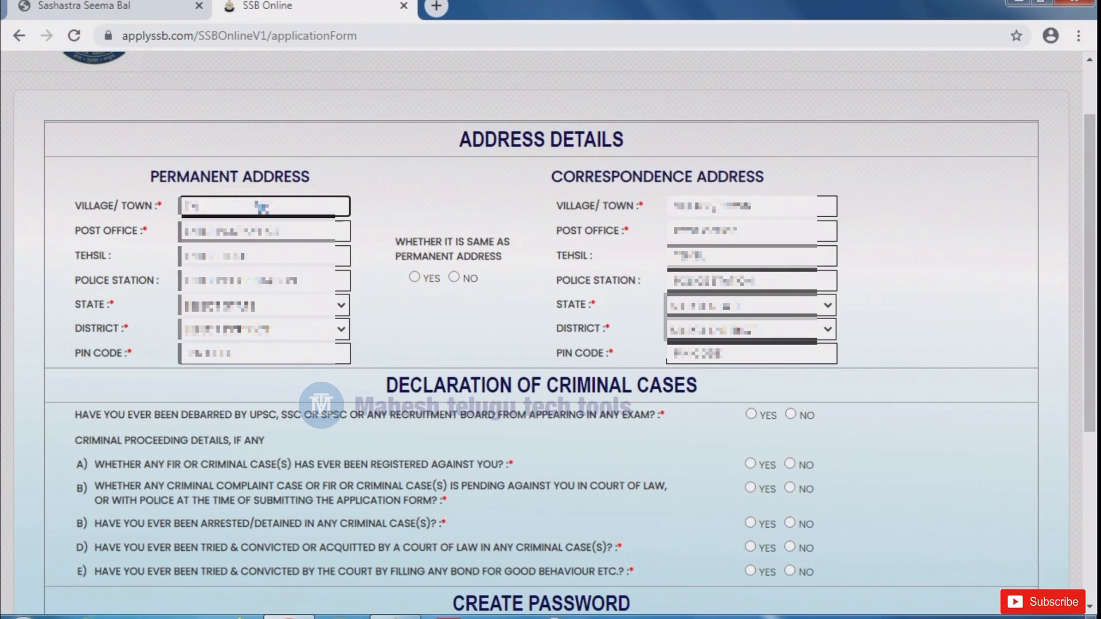
{"action": "type", "text": "ALA"}
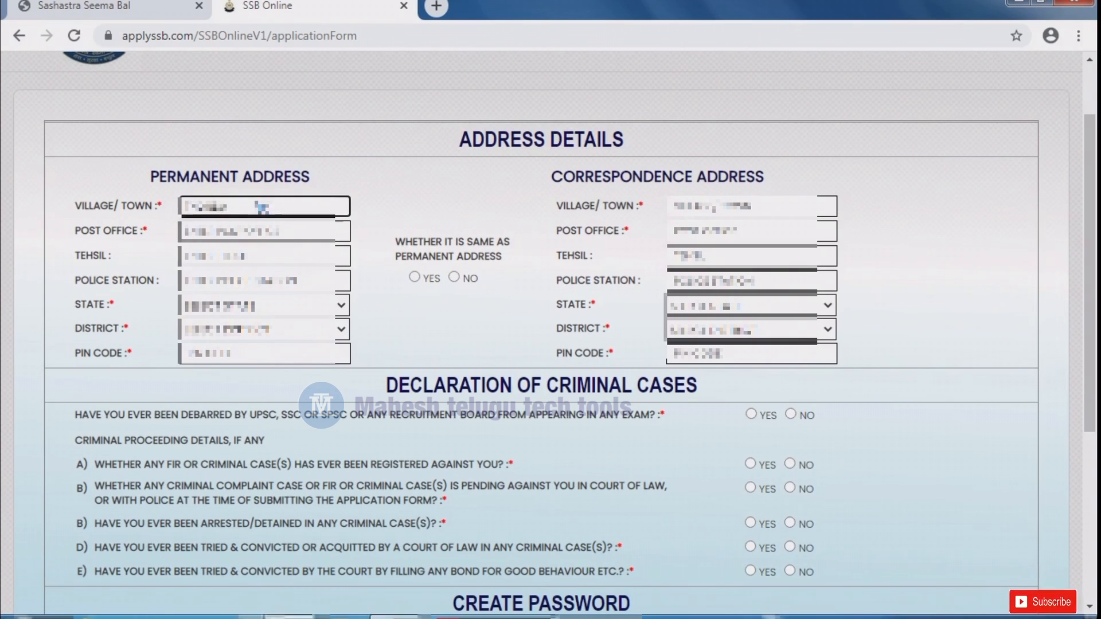
{"action": "key", "text": "Tab"}
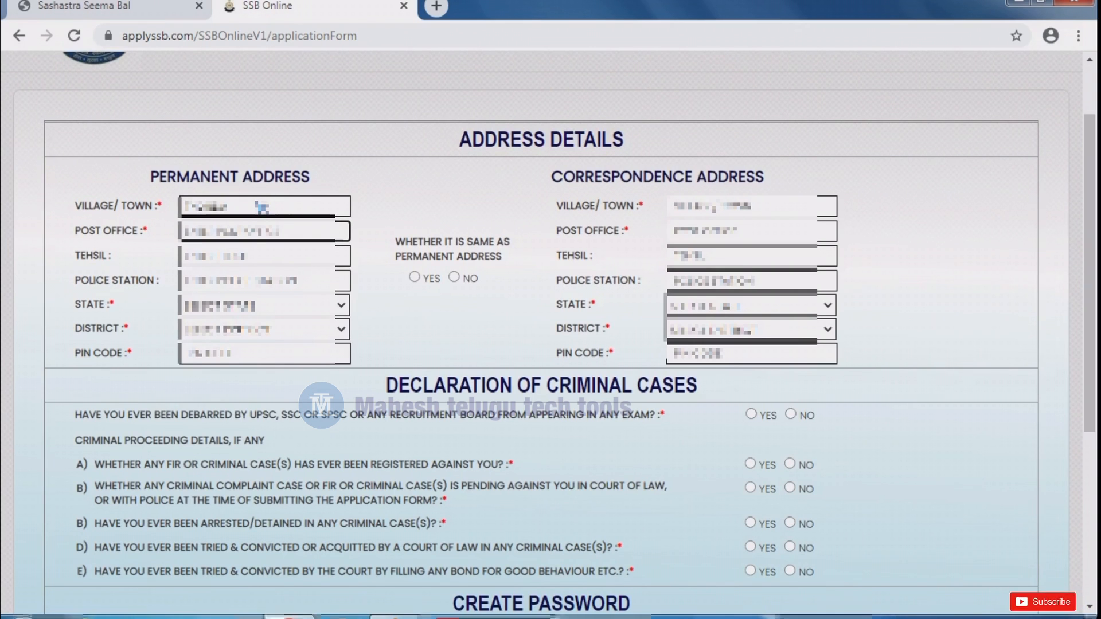
{"action": "left_click", "coordinate": [263, 255]}
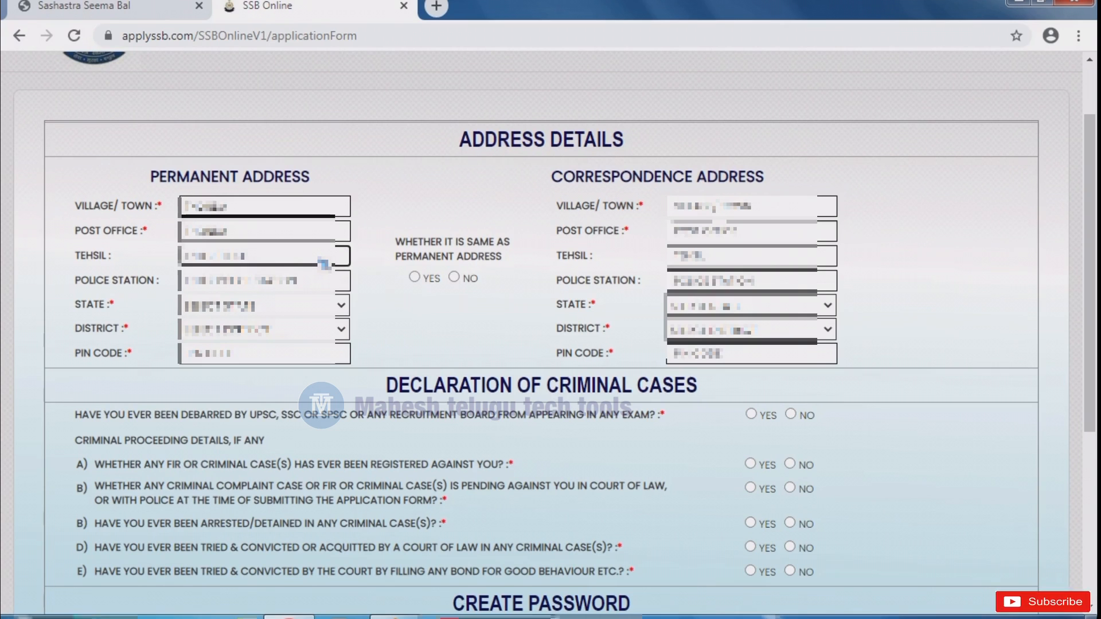
{"action": "key", "text": "BackSpace"}
{"action": "key", "text": "BackSpace"}
{"action": "key", "text": "BackSpace"}
{"action": "key", "text": "BackSpace"}
{"action": "key", "text": "BackSpace"}
{"action": "key", "text": "BackSpace"}
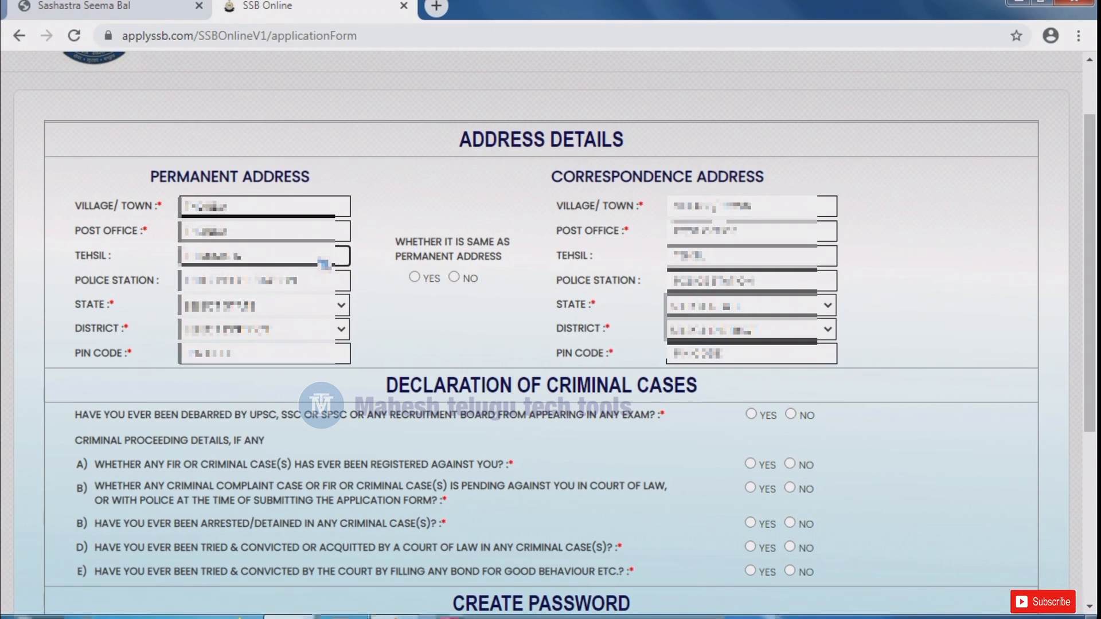
{"action": "key", "text": "Tab"}
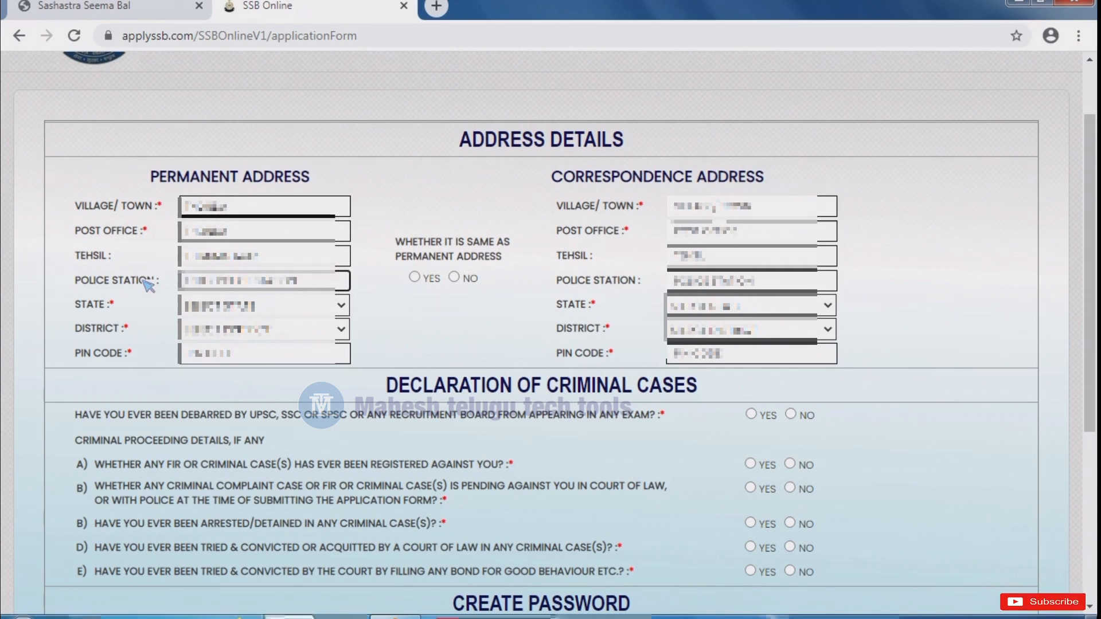
{"action": "left_click", "coordinate": [264, 283]}
{"action": "key", "text": "ctrl+v"}
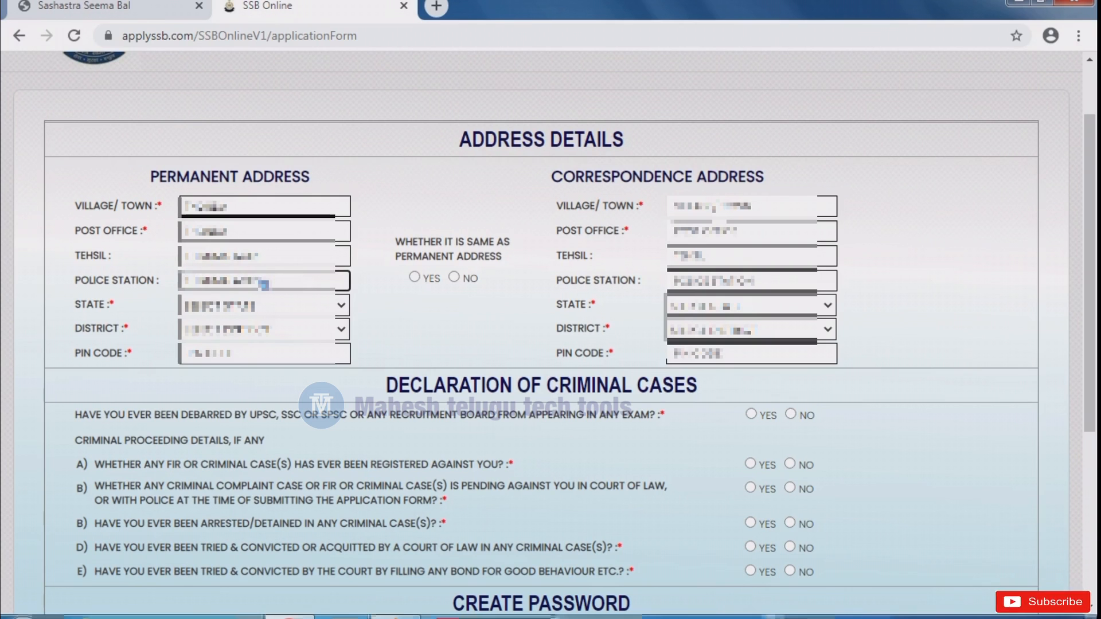
- Choose the permanent address state and district and enter its PIN code
{"action": "left_click", "coordinate": [292, 310]}
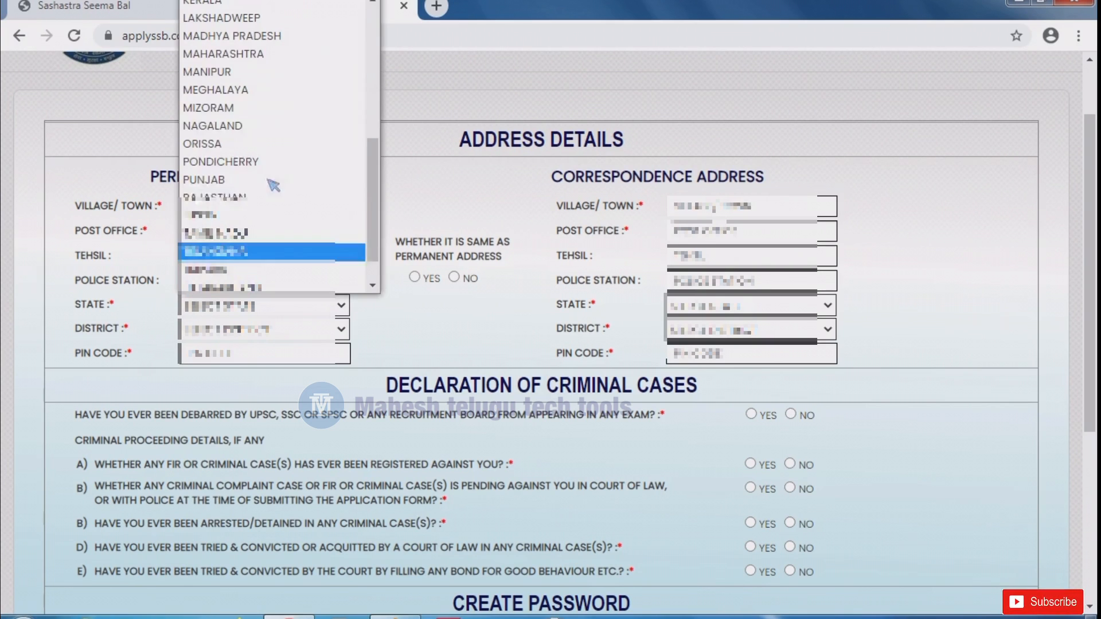
{"action": "left_click", "coordinate": [278, 253]}
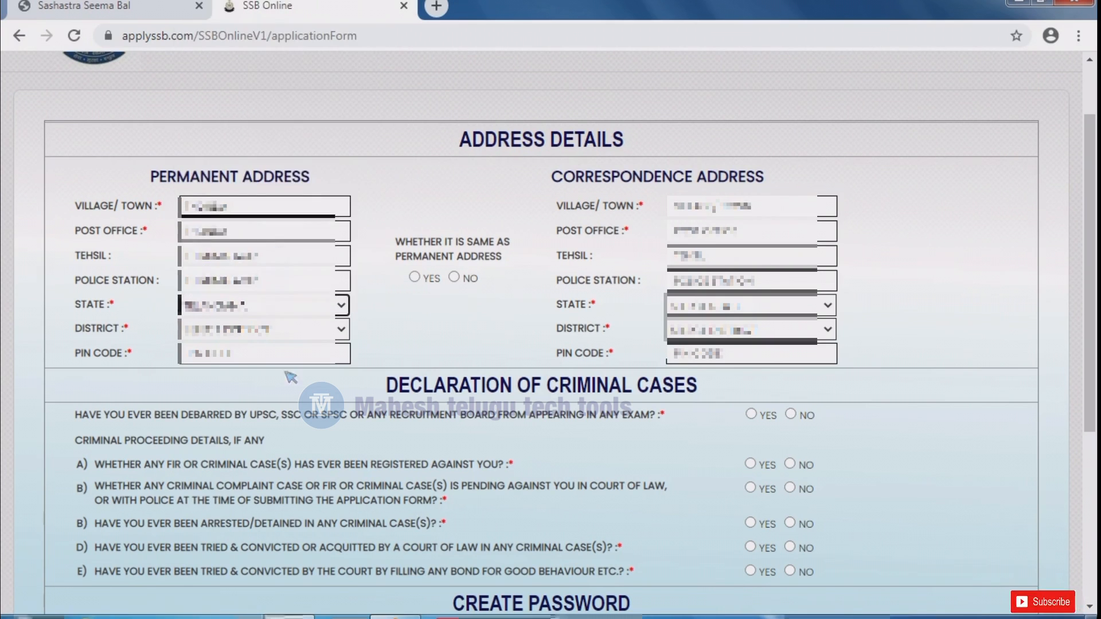
{"action": "left_click", "coordinate": [298, 334]}
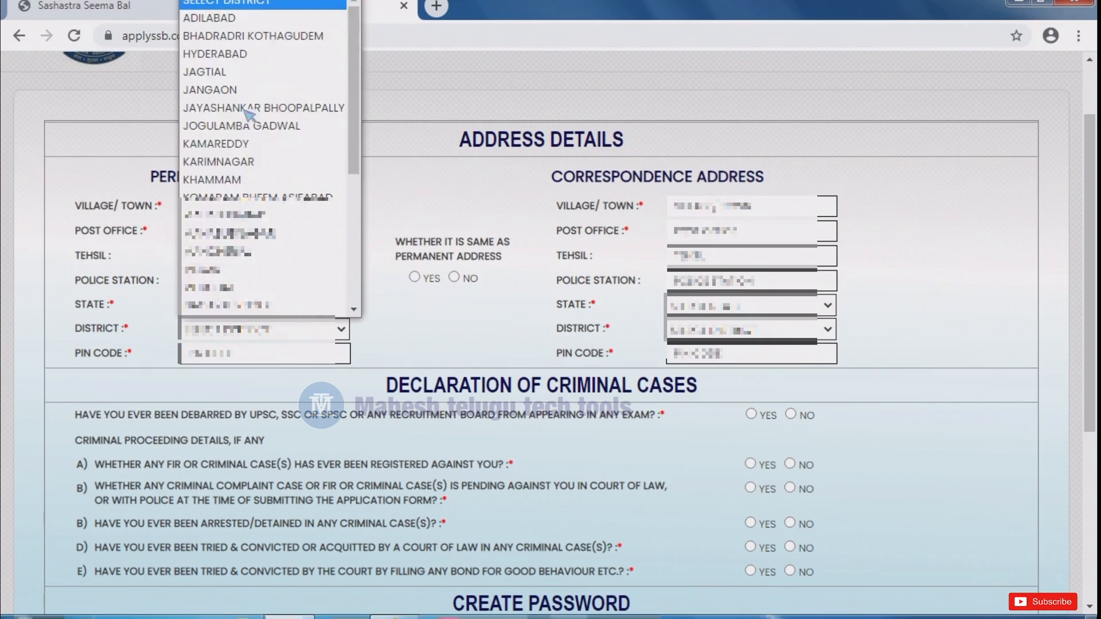
{"action": "scroll", "coordinate": [247, 114], "scroll_direction": "down", "scroll_amount": 5}
{"action": "left_click", "coordinate": [258, 217]}
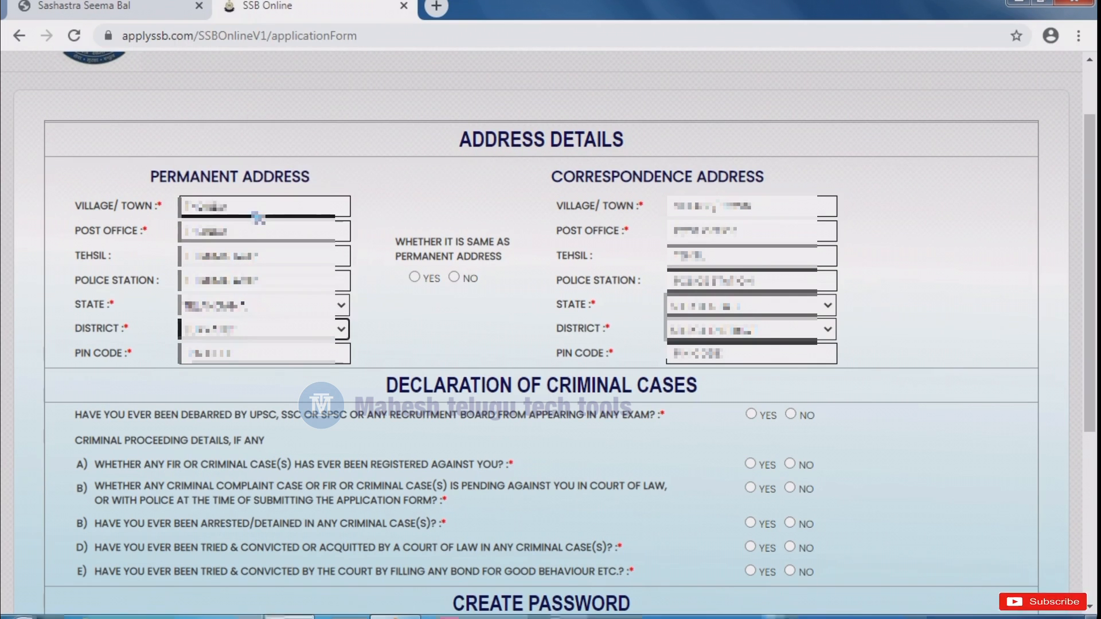
{"action": "left_click", "coordinate": [228, 358]}
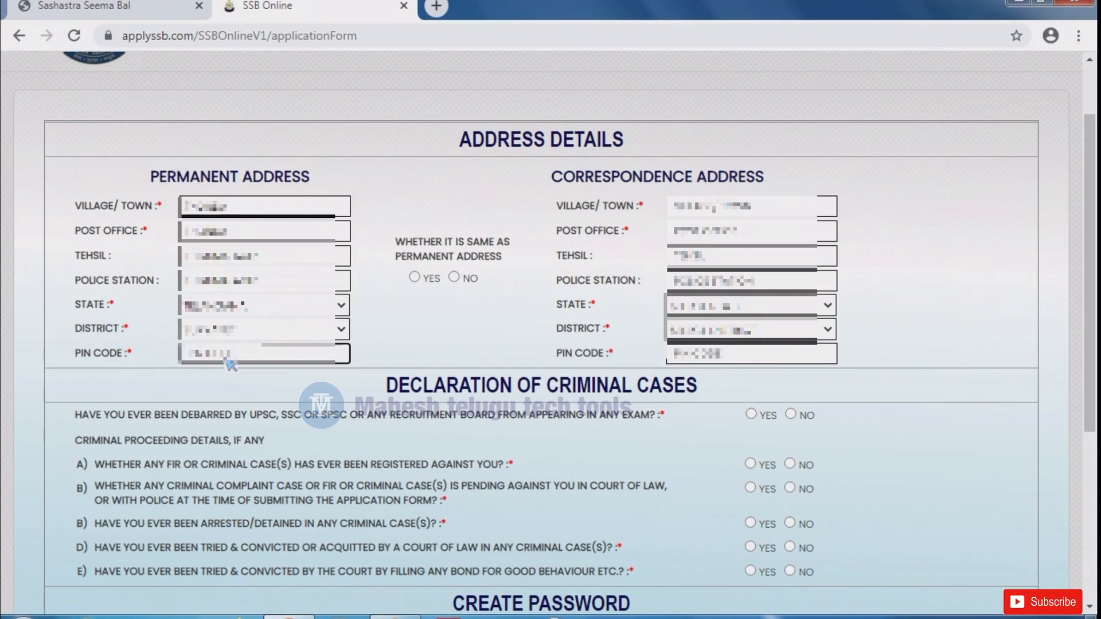
{"action": "type", "text": "500000"}
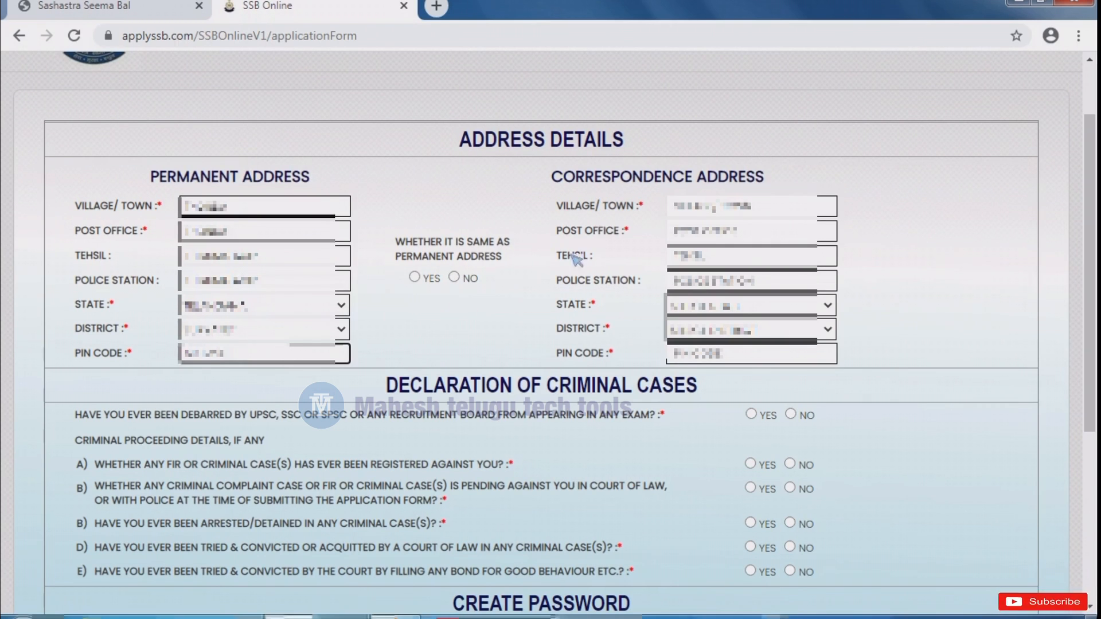
- Make the correspondence address same as permanent and answer No to the debarment, FIR and pending-complaint questions
{"action": "left_click", "coordinate": [414, 278]}
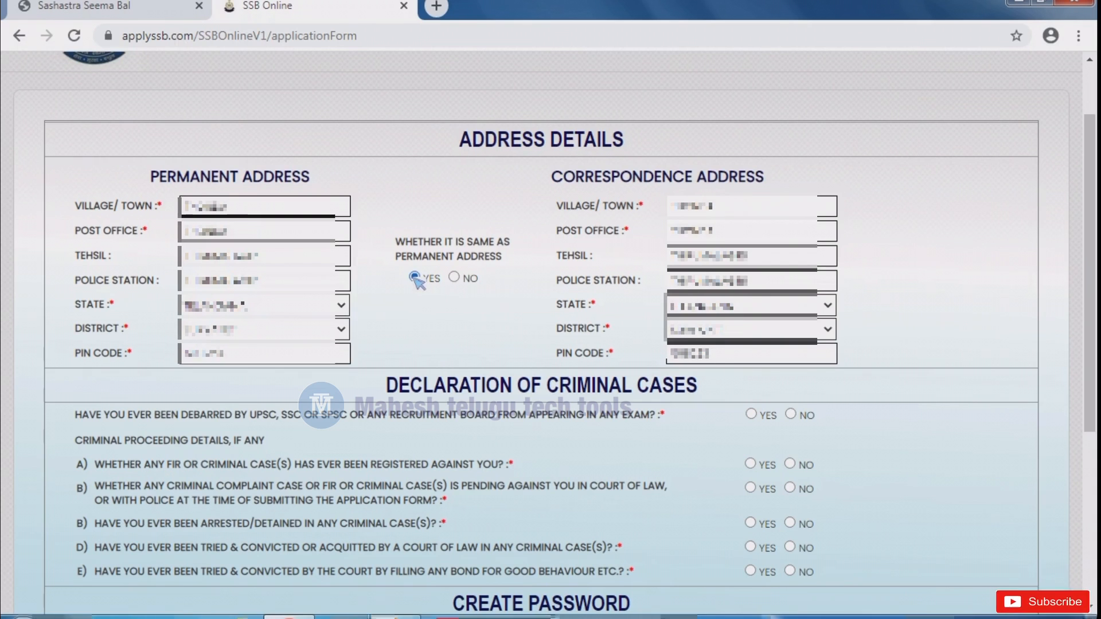
{"action": "left_click", "coordinate": [454, 278]}
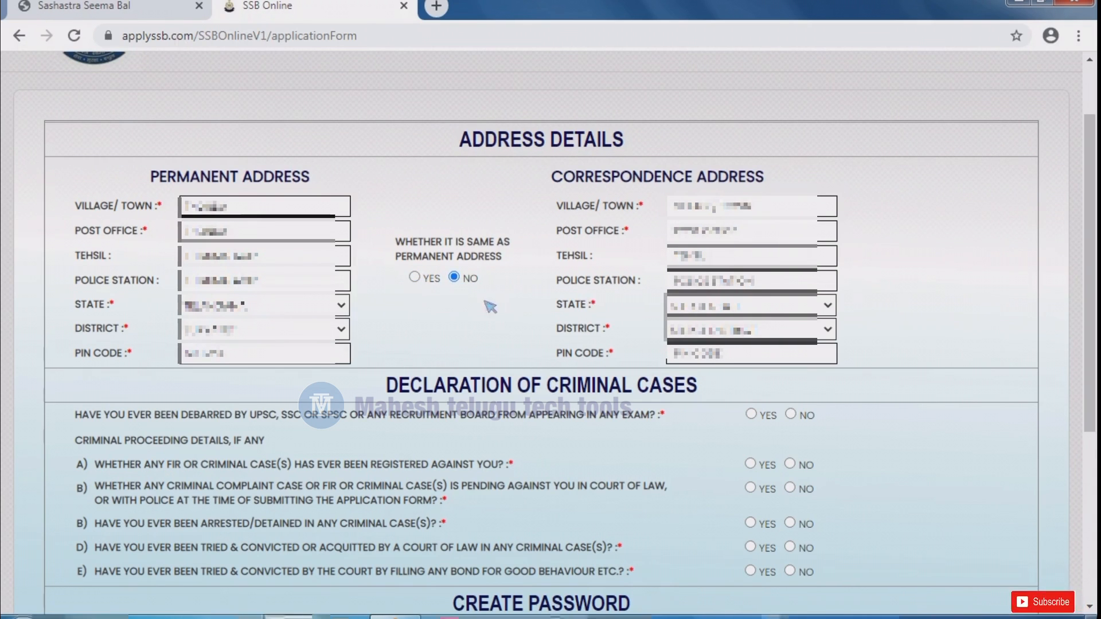
{"action": "left_click", "coordinate": [415, 278]}
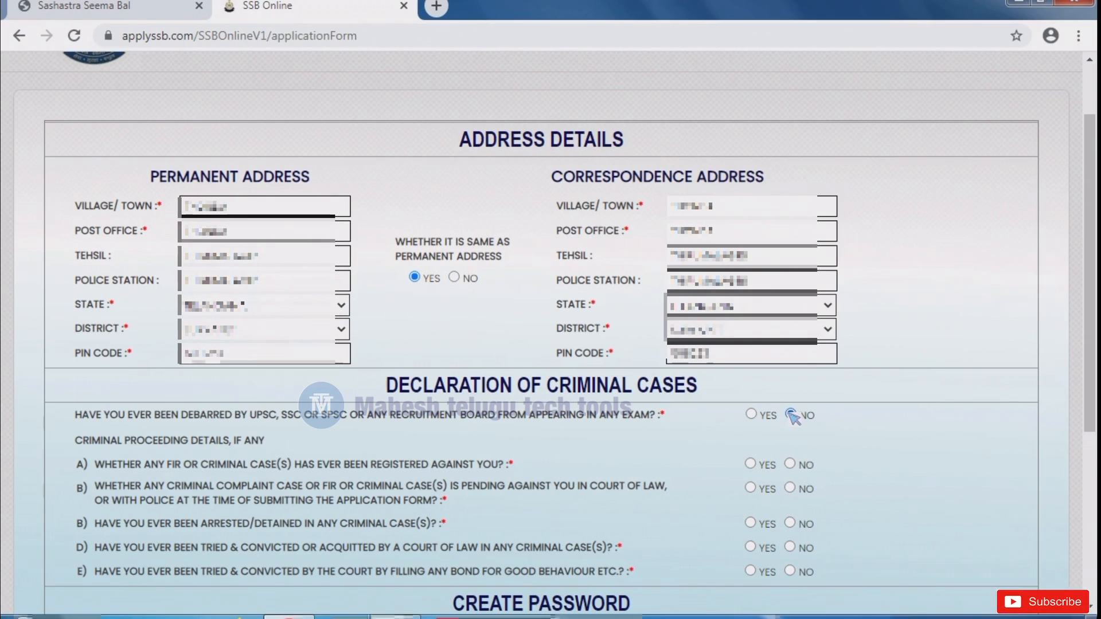
{"action": "left_click", "coordinate": [791, 415]}
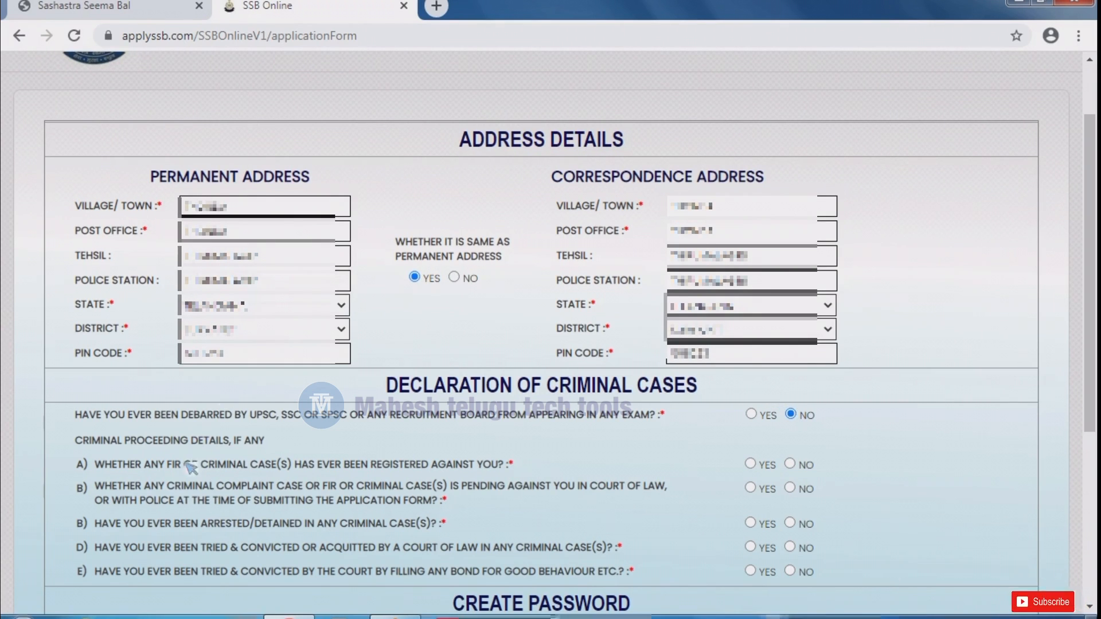
{"action": "left_click", "coordinate": [790, 463]}
{"action": "left_click", "coordinate": [791, 488]}
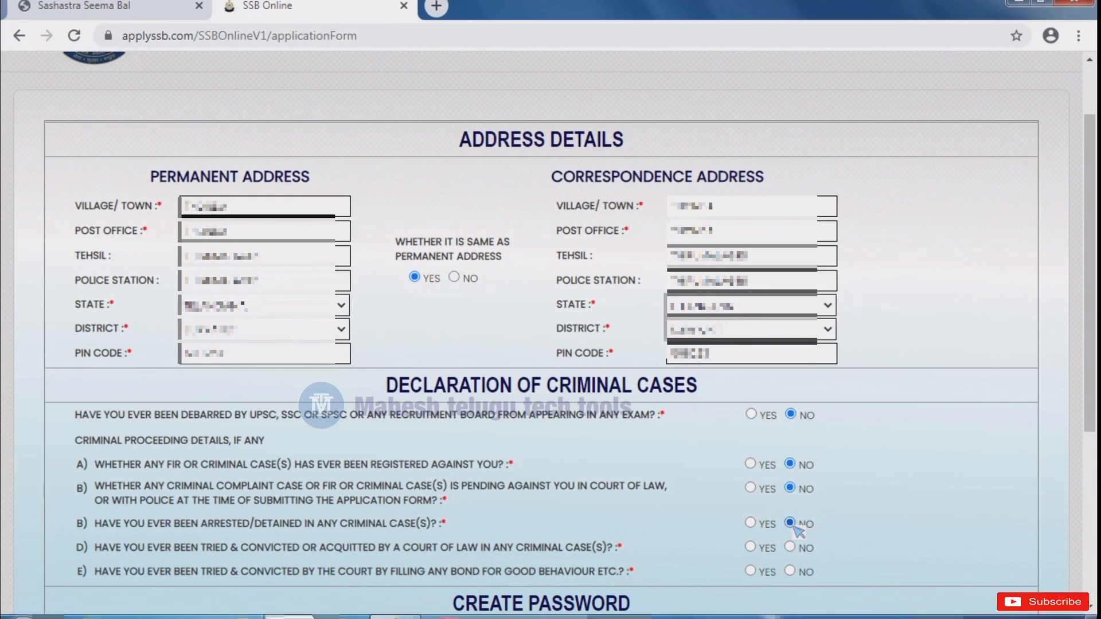
{"action": "scroll", "coordinate": [798, 531], "scroll_direction": "down", "scroll_amount": 2}
{"action": "scroll", "coordinate": [799, 533], "scroll_direction": "down", "scroll_amount": 1}
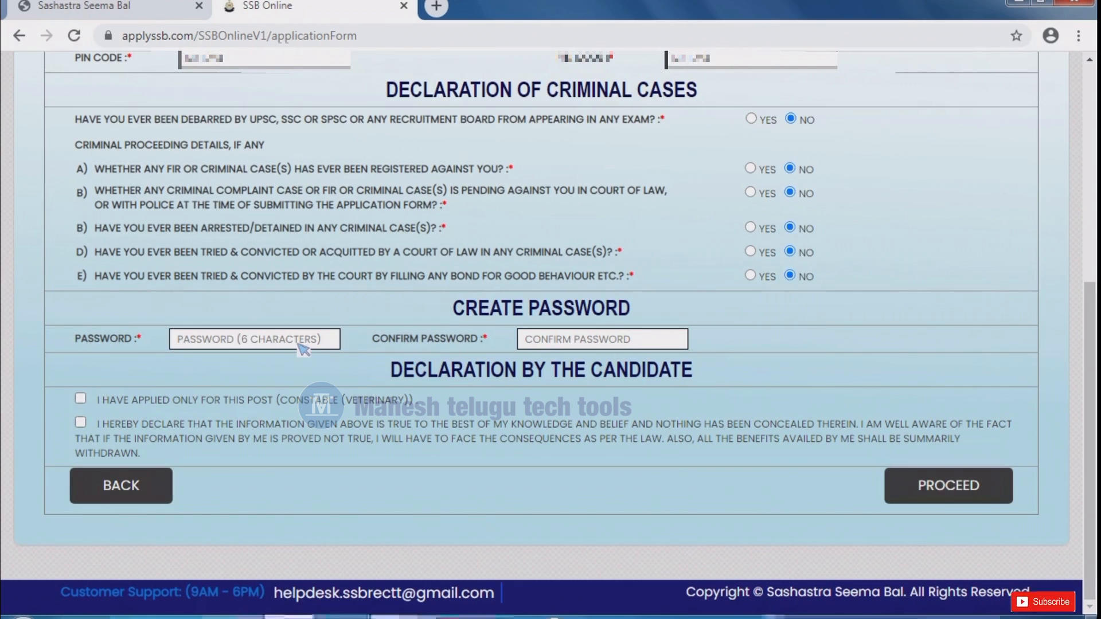
- Set and confirm the account password, tick both declarations, and proceed to the preview
{"action": "left_click", "coordinate": [299, 344]}
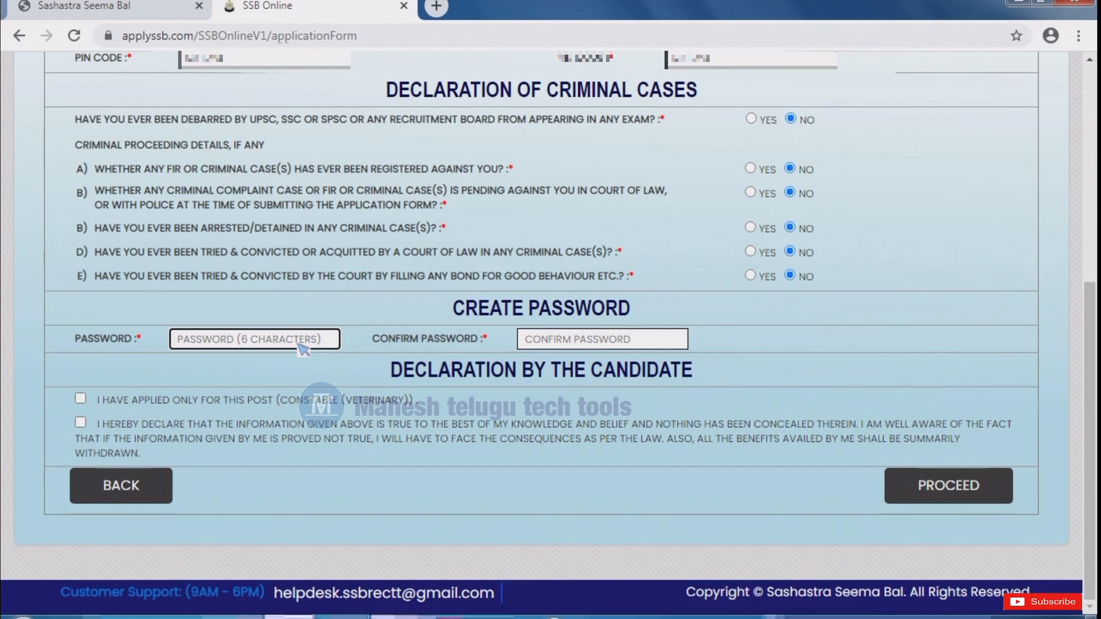
{"action": "type", "text": "12345"}
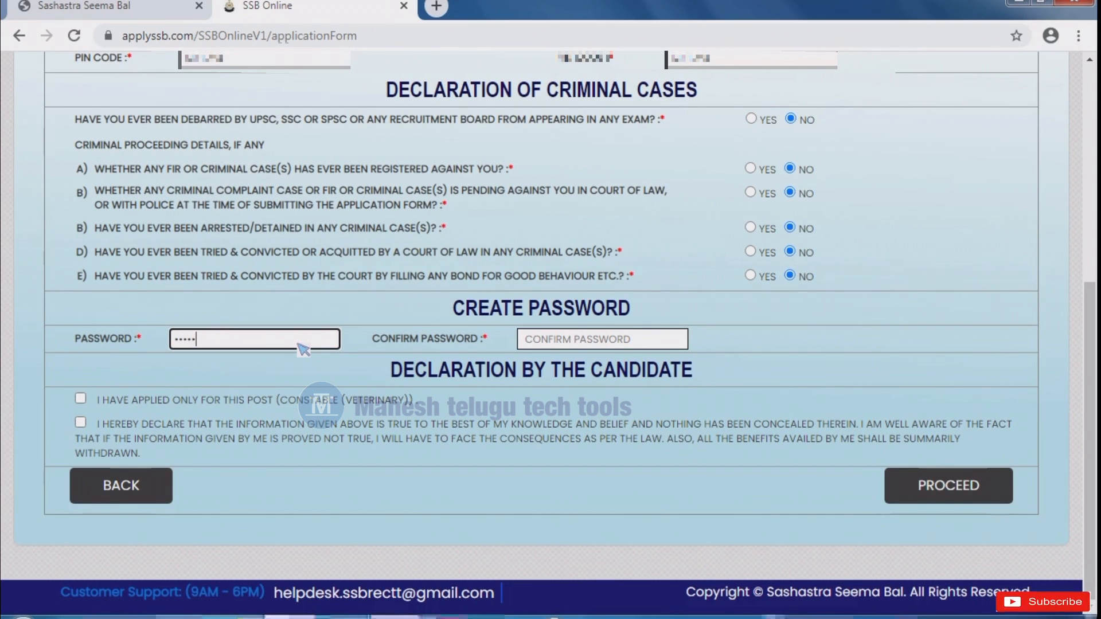
{"action": "type", "text": "6"}
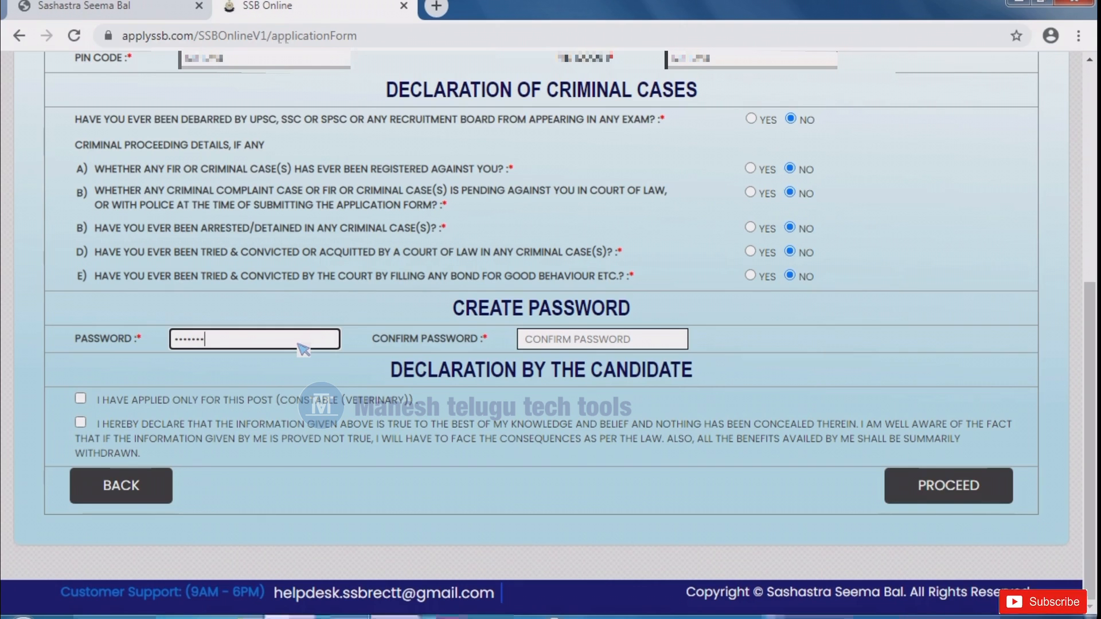
{"action": "type", "text": "7"}
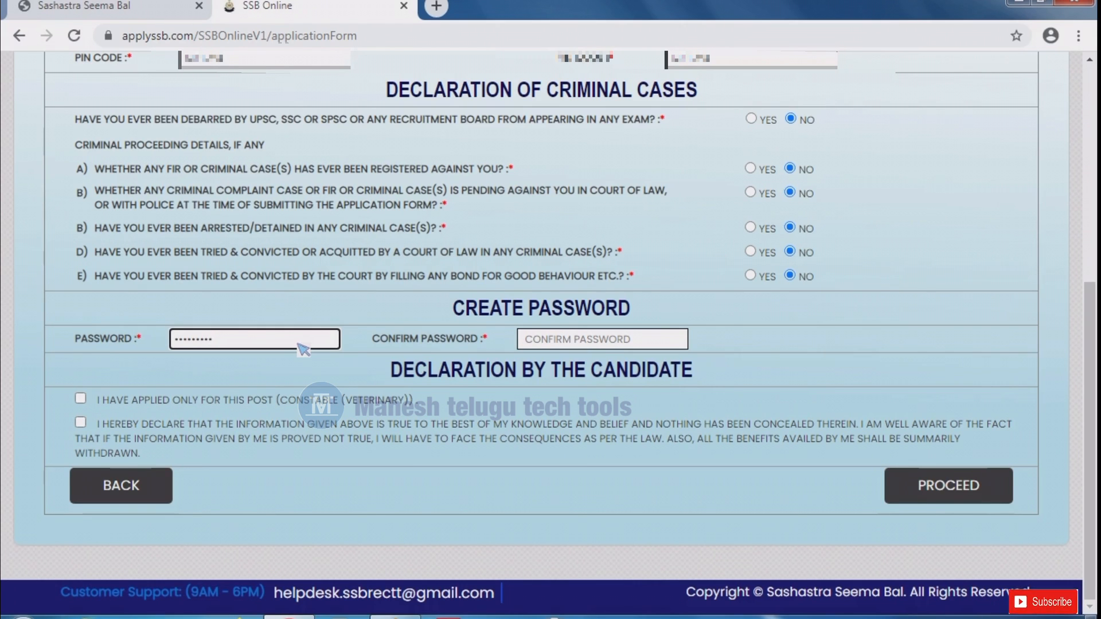
{"action": "left_click", "coordinate": [598, 342]}
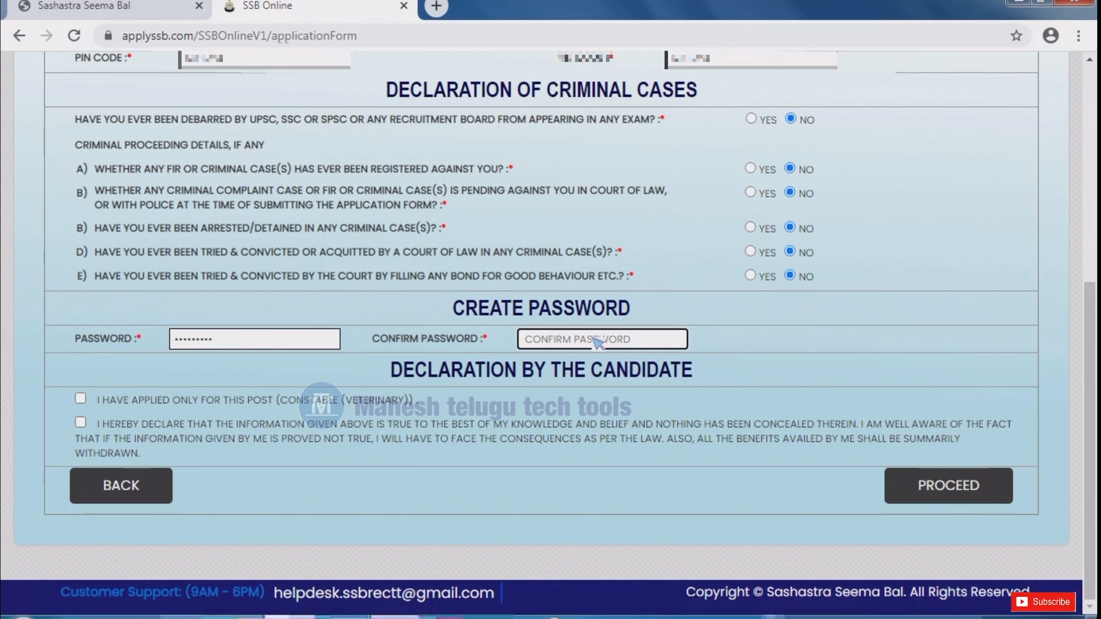
{"action": "type", "text": "••"}
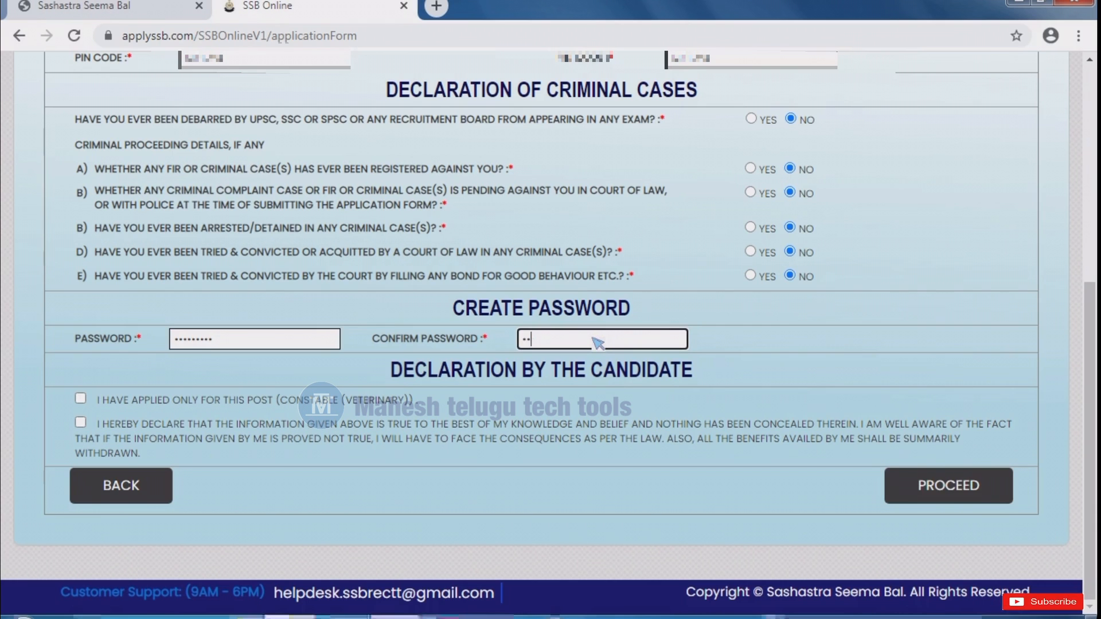
{"action": "type", "text": "••••"}
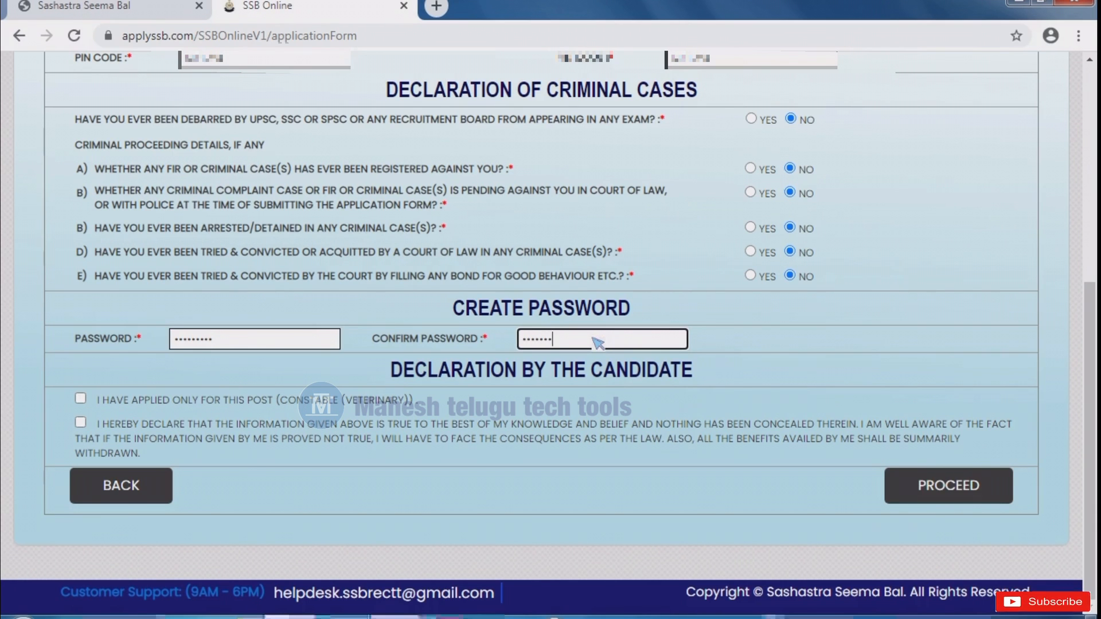
{"action": "type", "text": "••"}
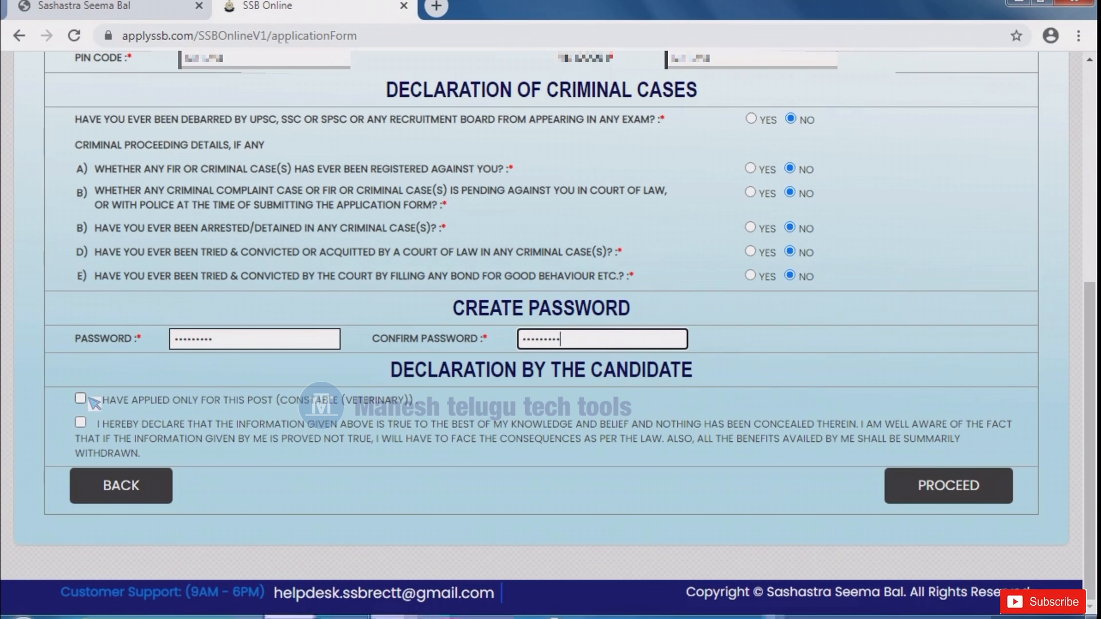
{"action": "left_click", "coordinate": [80, 398]}
{"action": "left_click", "coordinate": [81, 424]}
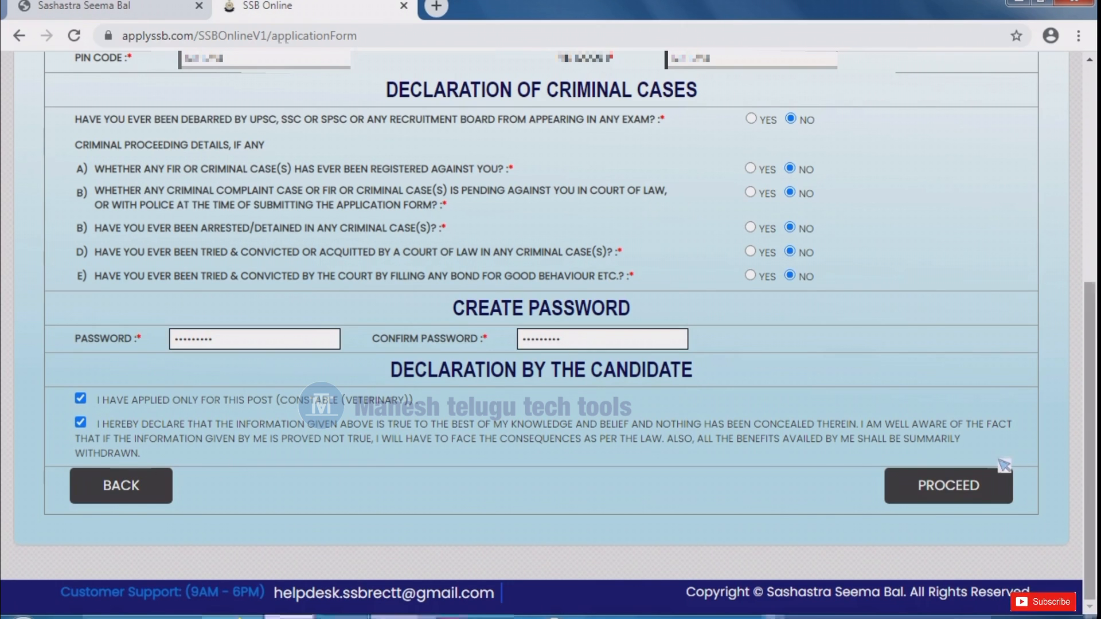
{"action": "left_click", "coordinate": [927, 488]}
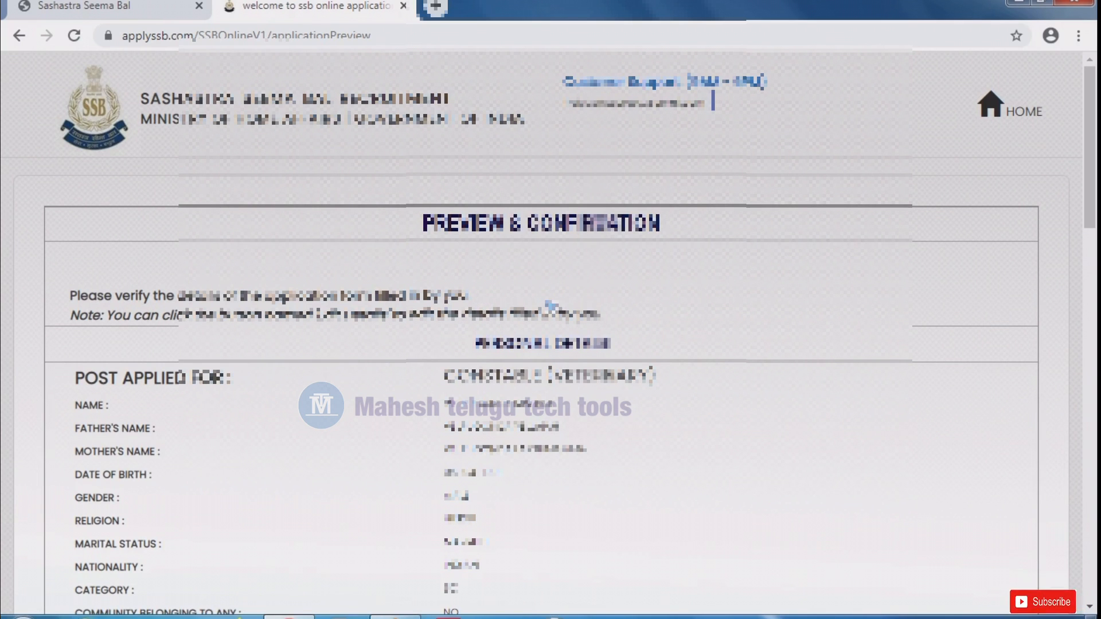
- Review the application preview and tick the declaration that the information is true
{"action": "scroll", "coordinate": [550, 305], "scroll_direction": "down", "scroll_amount": 3}
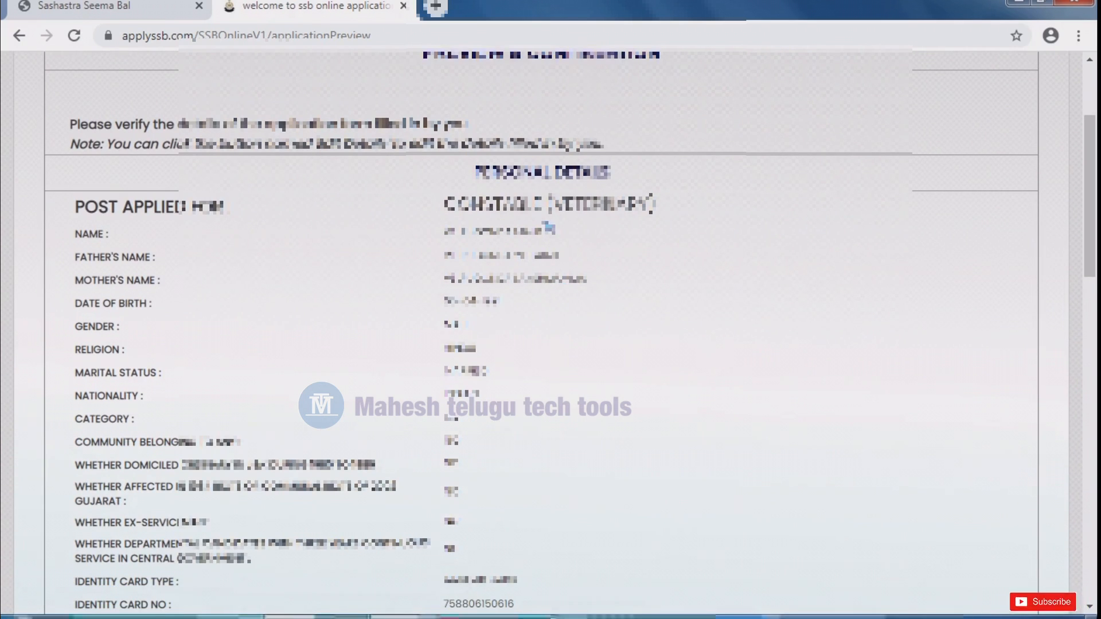
{"action": "scroll", "coordinate": [516, 252], "scroll_direction": "down", "scroll_amount": 2}
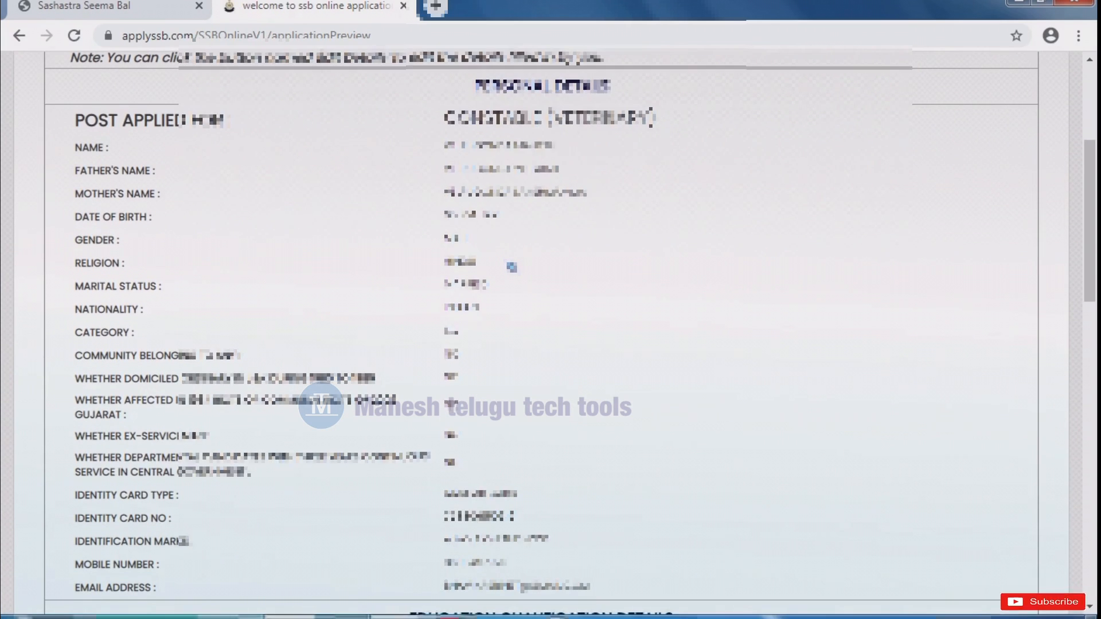
{"action": "scroll", "coordinate": [511, 267], "scroll_direction": "down", "scroll_amount": 4}
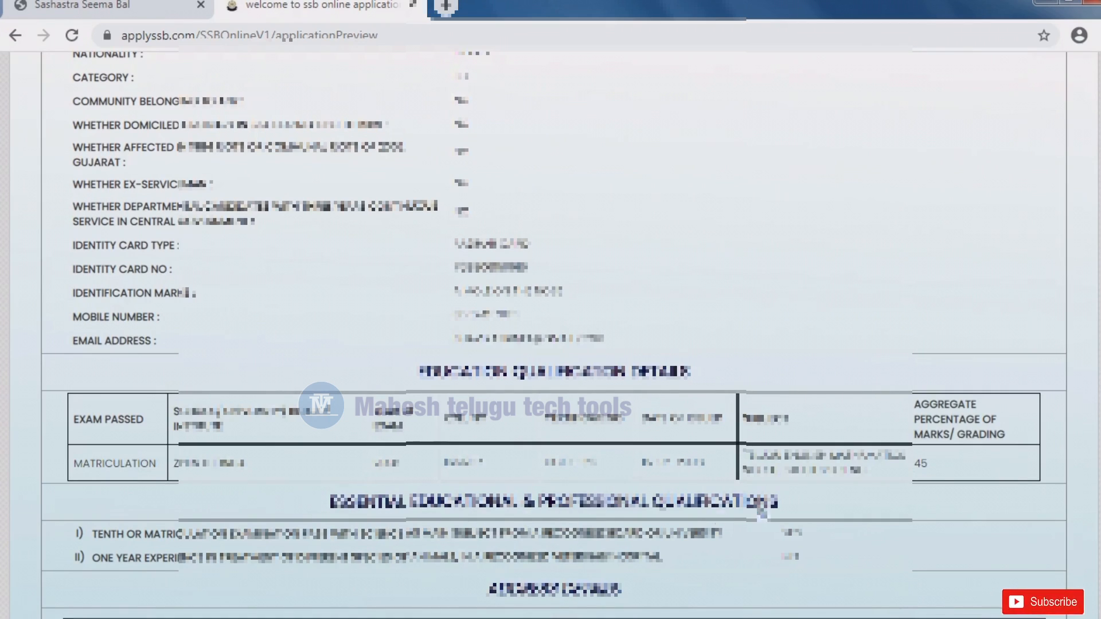
{"action": "scroll", "coordinate": [783, 510], "scroll_direction": "down", "scroll_amount": 7}
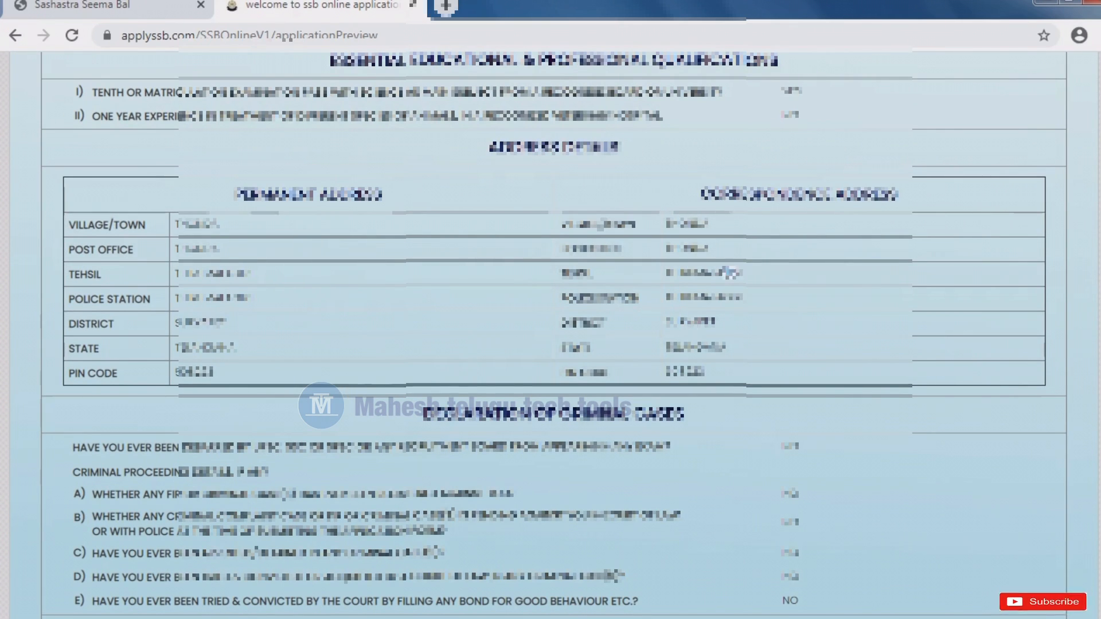
{"action": "scroll", "coordinate": [839, 374], "scroll_direction": "down", "scroll_amount": 2}
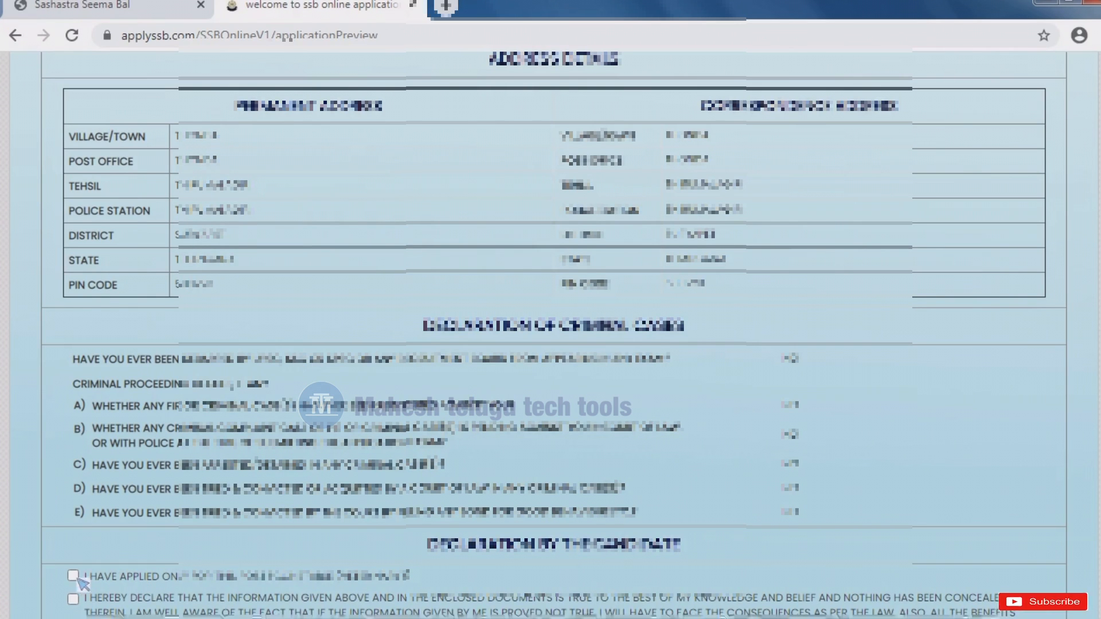
{"action": "left_click", "coordinate": [73, 598]}
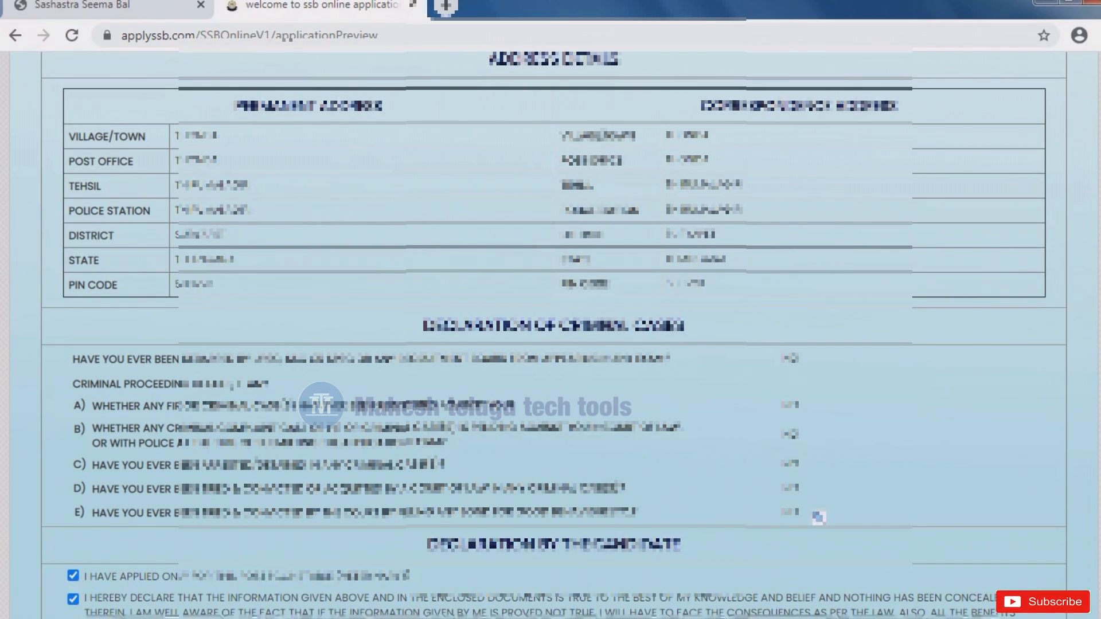
{"action": "scroll", "coordinate": [818, 518], "scroll_direction": "down", "scroll_amount": 5}
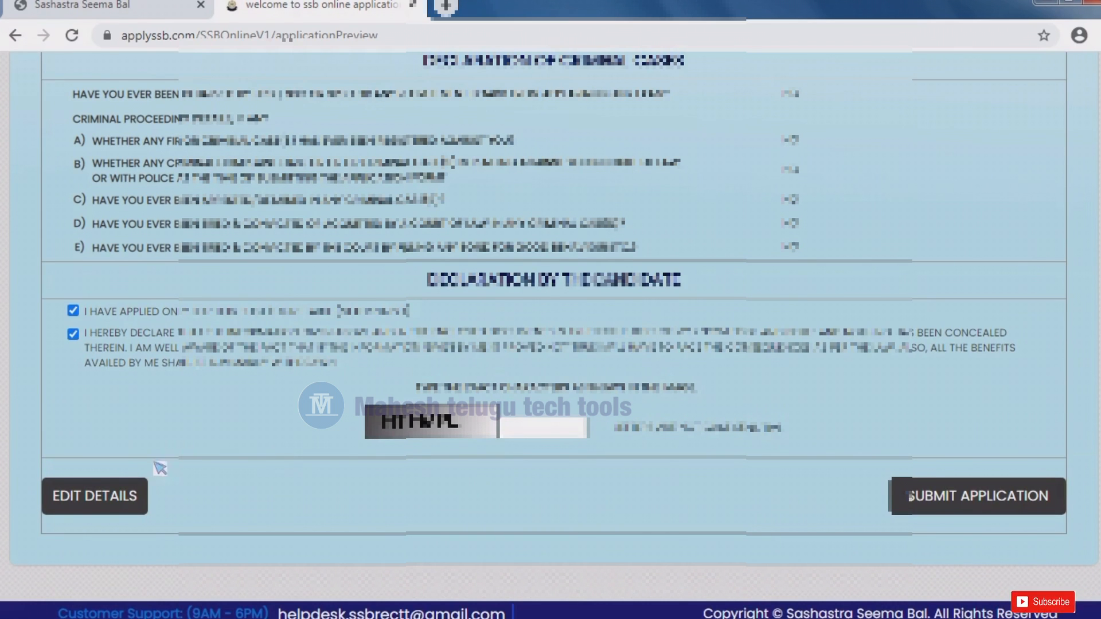
- Enter the image captcha and submit the Constable (Veterinary) application, accepting both confirmation prompts
{"action": "left_click", "coordinate": [542, 429]}
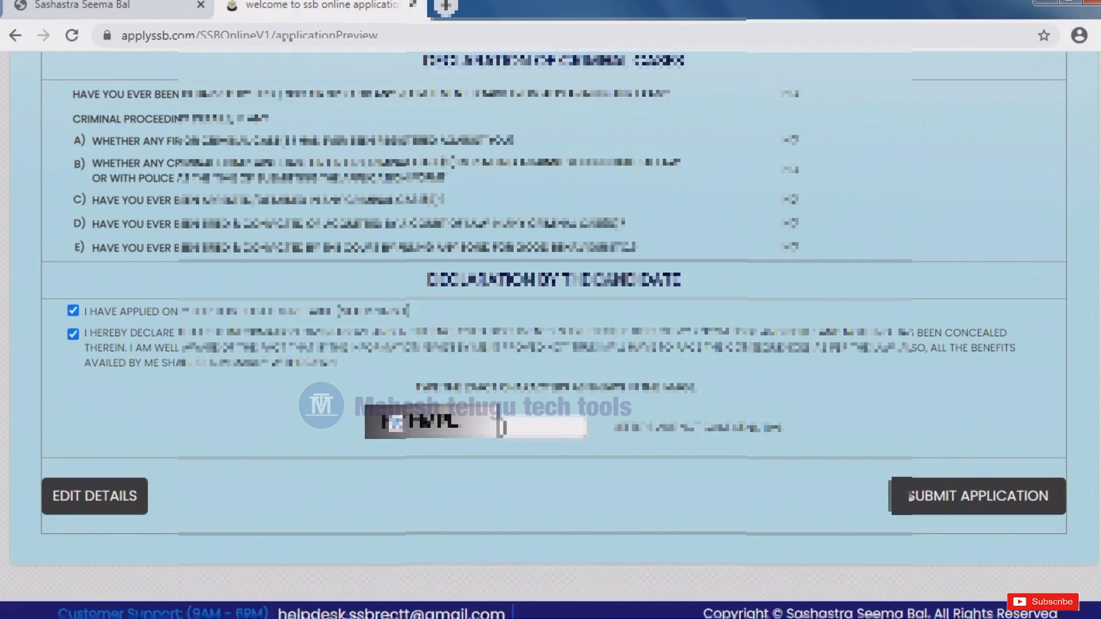
{"action": "type", "text": "HTHVPL"}
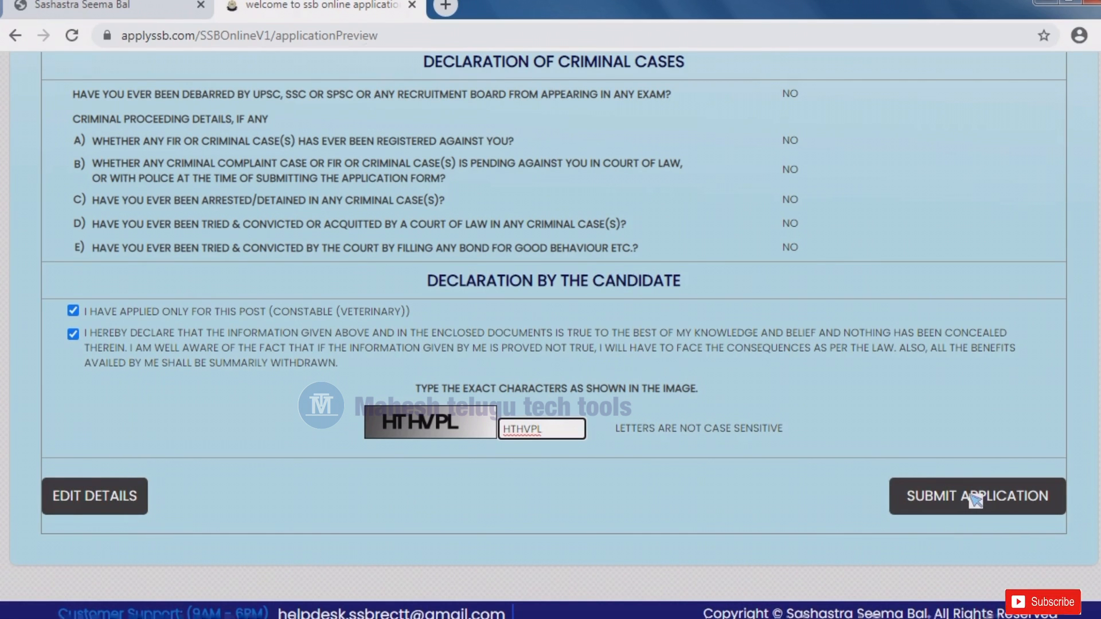
{"action": "left_click", "coordinate": [975, 500]}
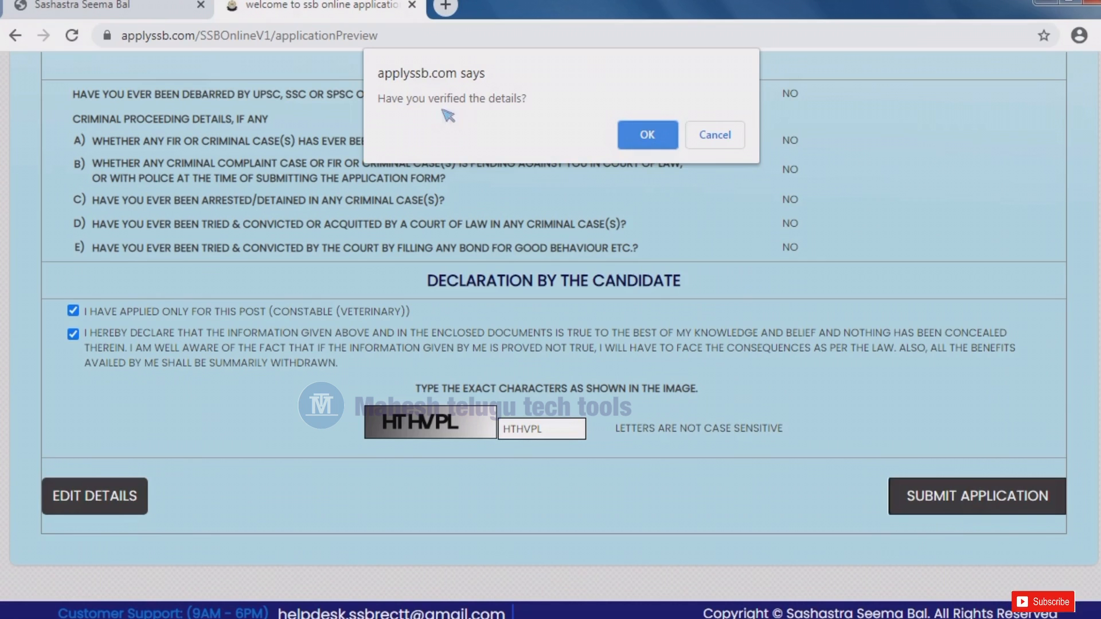
{"action": "left_click", "coordinate": [667, 144]}
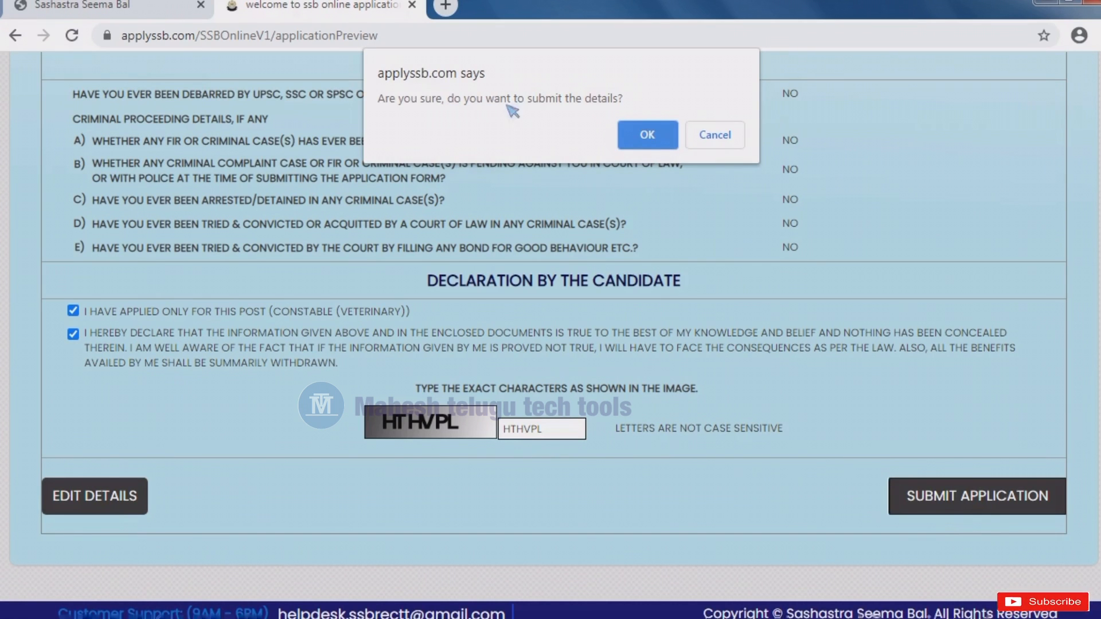
{"action": "left_click", "coordinate": [649, 138]}
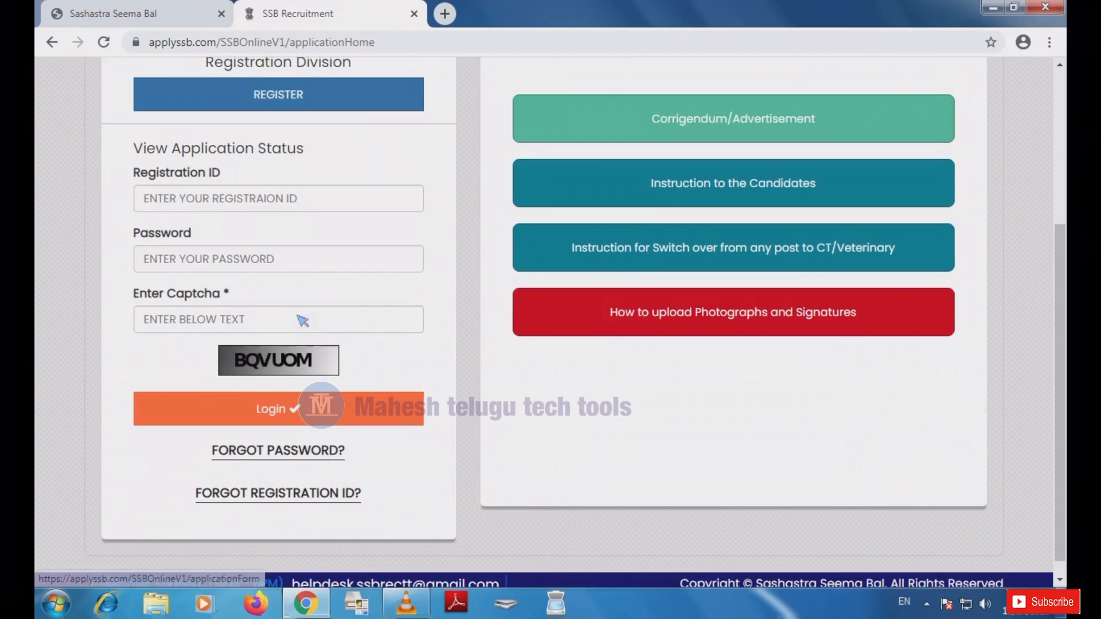
- Log in under View Application Status with the registration ID, account password and captcha
{"action": "left_click", "coordinate": [232, 205]}
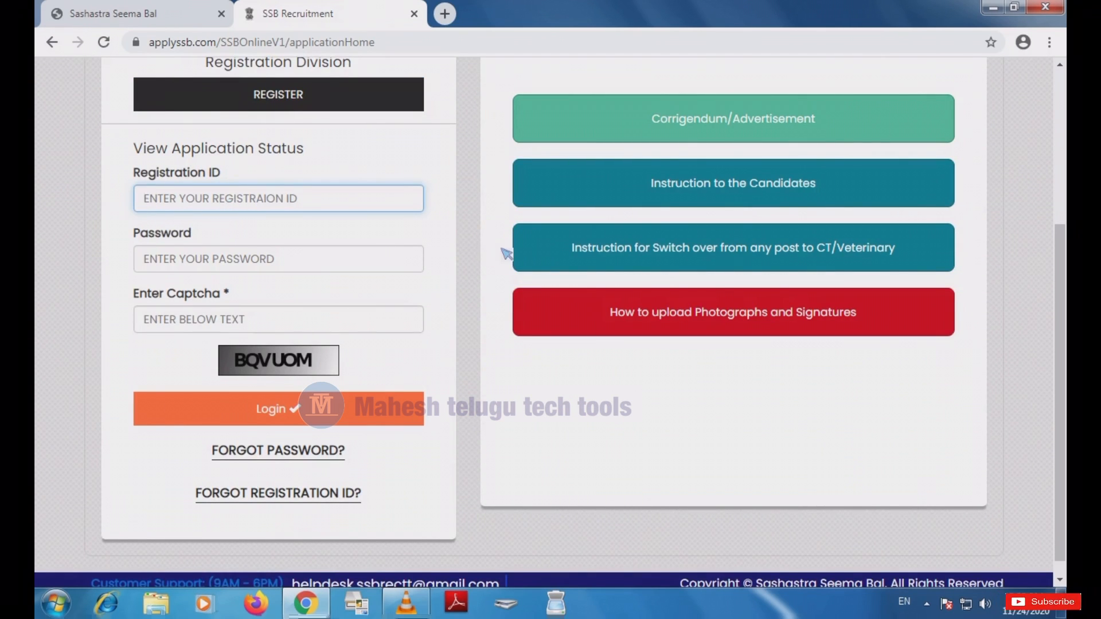
{"action": "scroll", "coordinate": [506, 252], "scroll_direction": "up", "scroll_amount": 2}
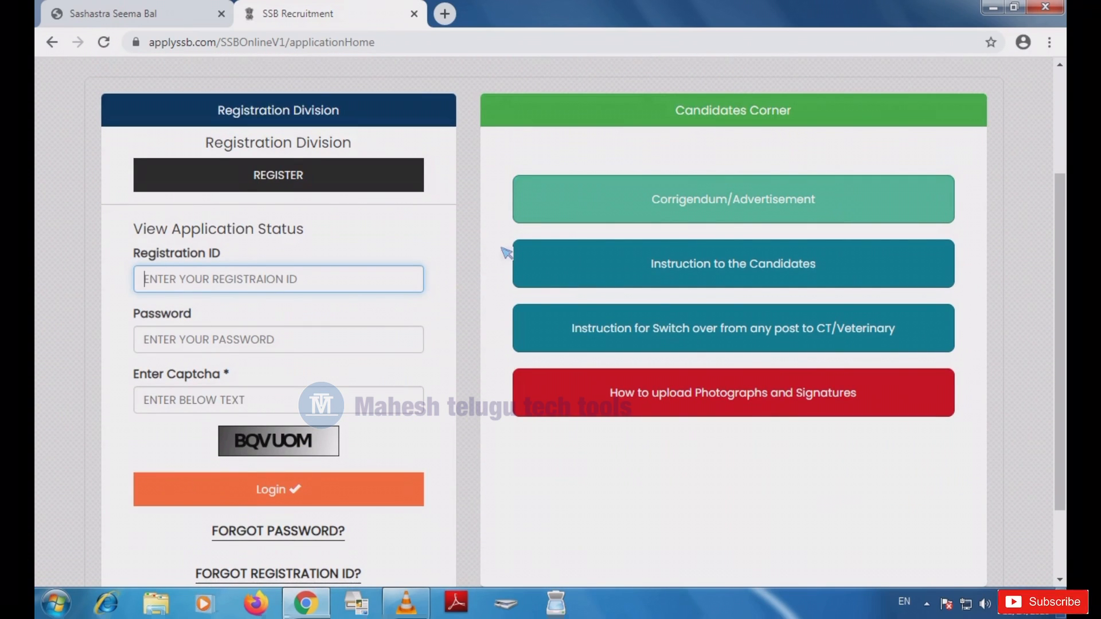
{"action": "scroll", "coordinate": [506, 252], "scroll_direction": "up", "scroll_amount": 2}
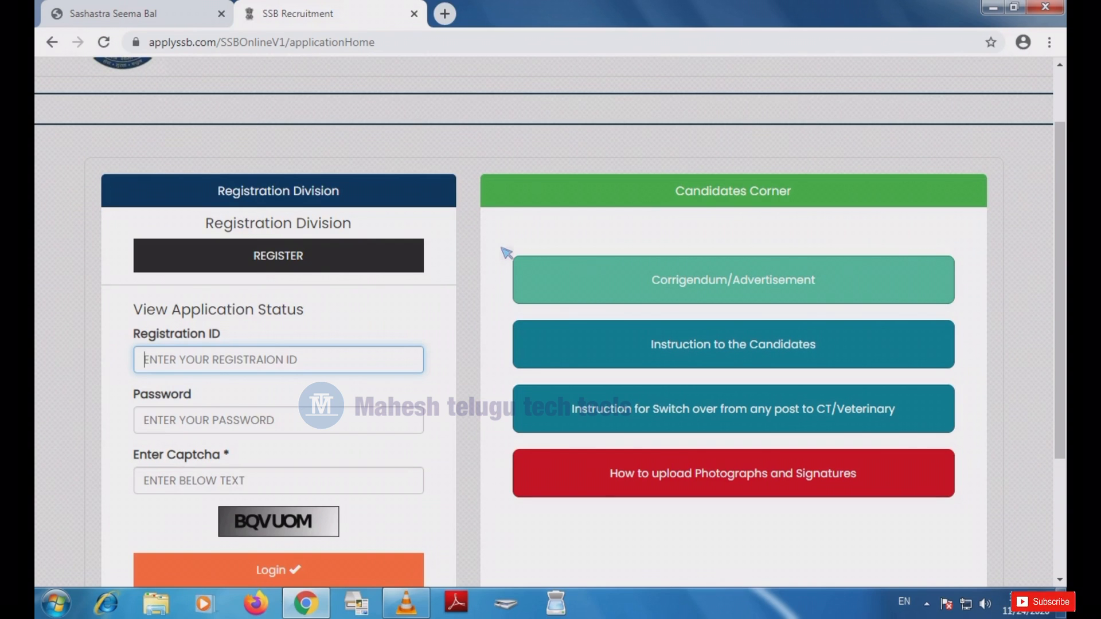
{"action": "scroll", "coordinate": [593, 331], "scroll_direction": "up", "scroll_amount": 2}
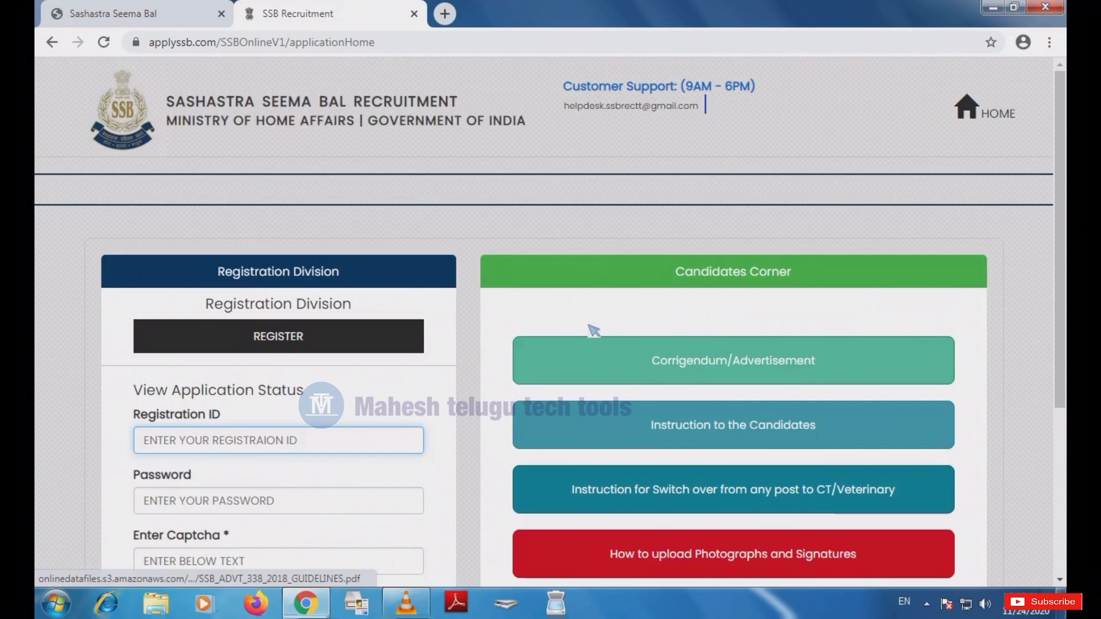
{"action": "scroll", "coordinate": [573, 350], "scroll_direction": "down", "scroll_amount": 2}
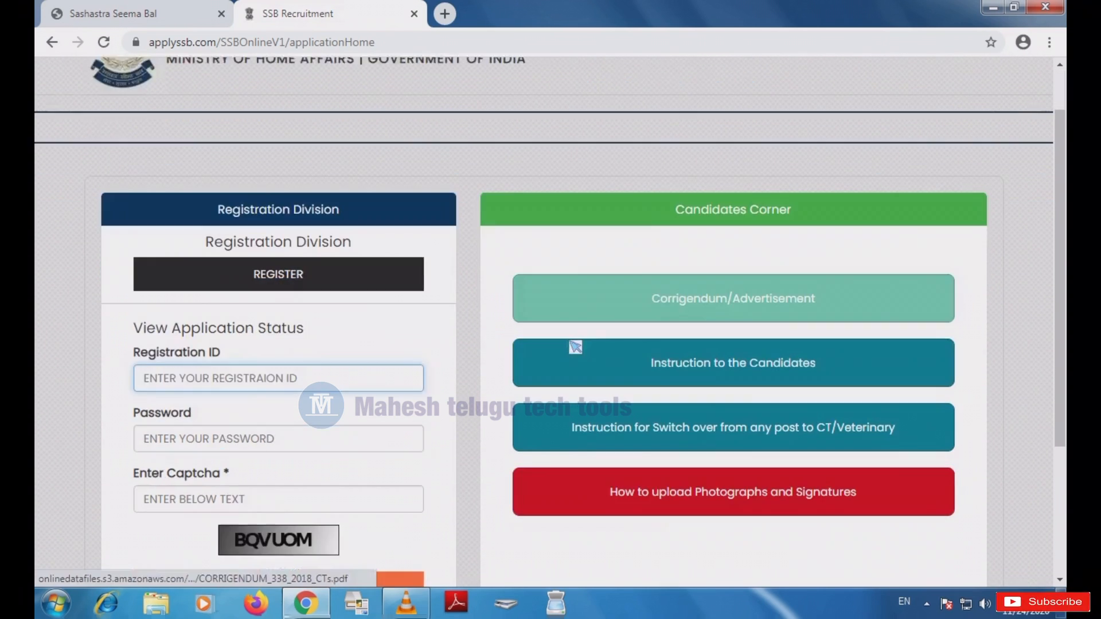
{"action": "scroll", "coordinate": [575, 347], "scroll_direction": "down", "scroll_amount": 3}
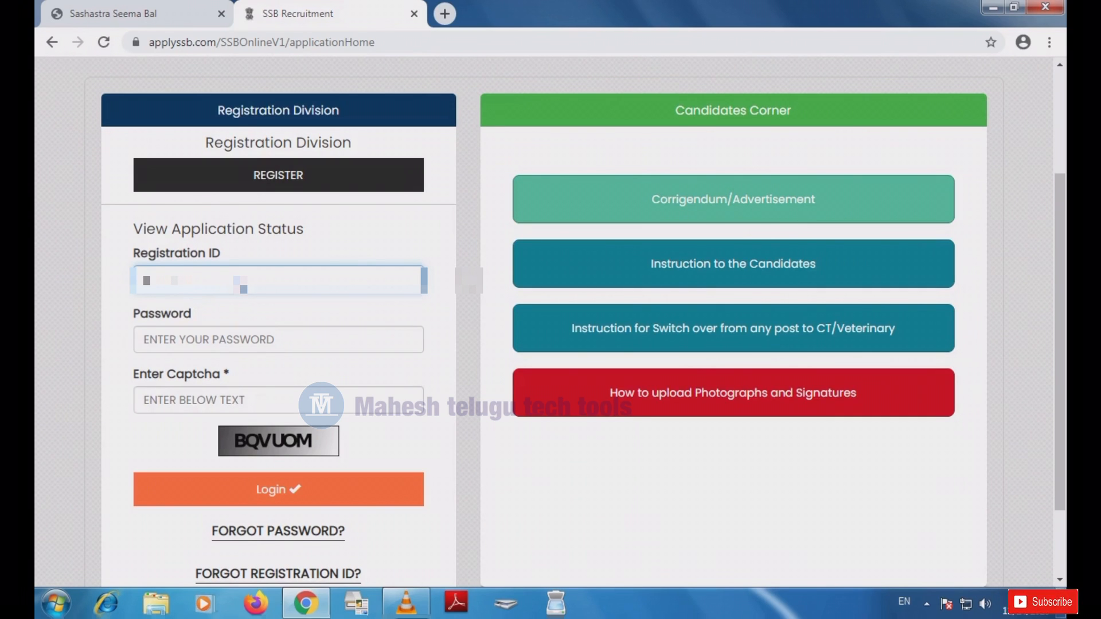
{"action": "left_click", "coordinate": [250, 337]}
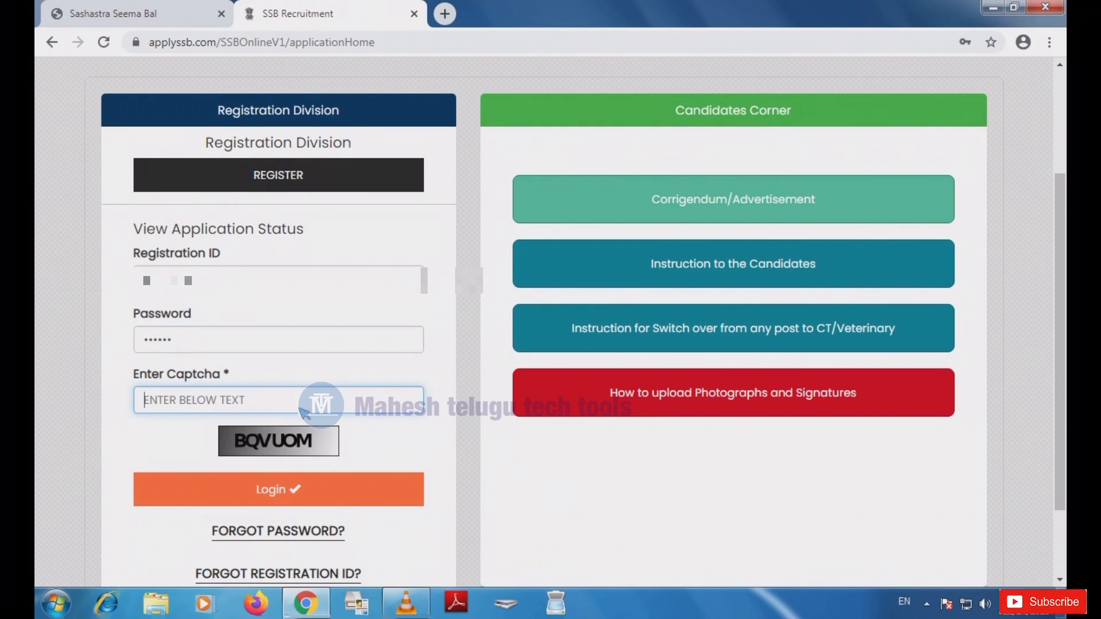
{"action": "type", "text": "BQ"}
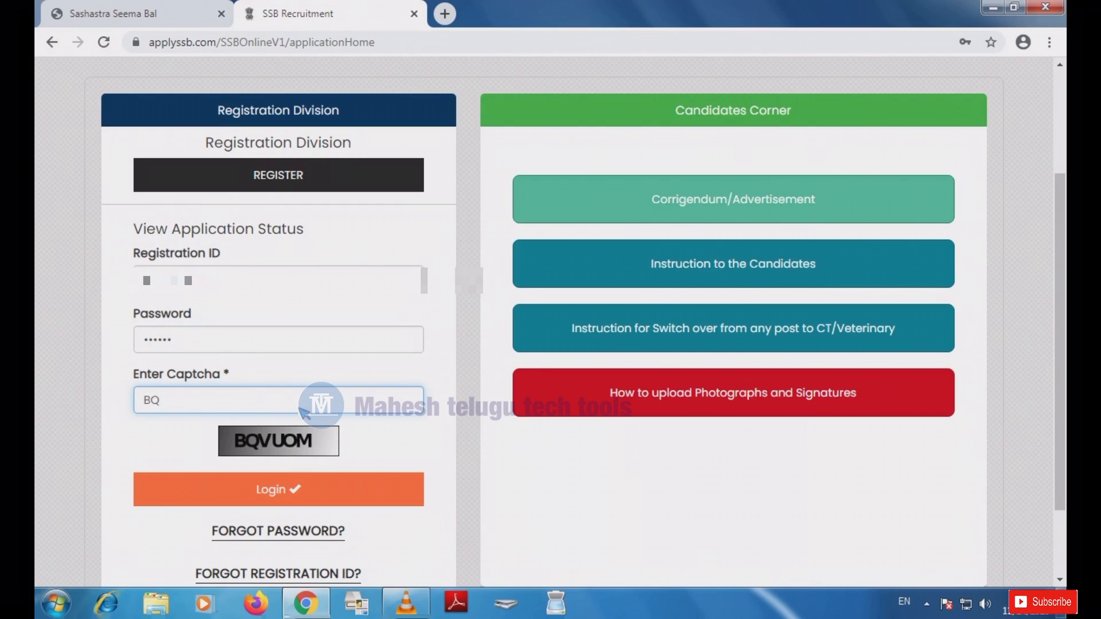
{"action": "type", "text": "VUOM"}
{"action": "left_click", "coordinate": [271, 491]}
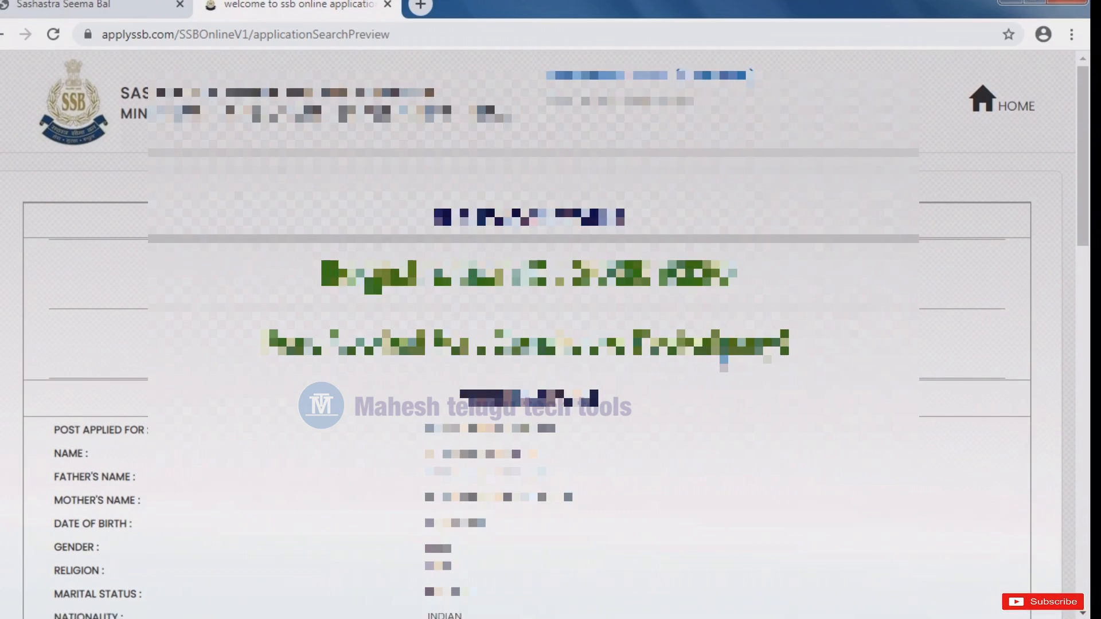
- Scroll through the submitted application preview to the Print Acknowledgement option at the end
{"action": "scroll", "coordinate": [112, 249], "scroll_direction": "down", "scroll_amount": 5}
{"action": "scroll", "coordinate": [111, 249], "scroll_direction": "up", "scroll_amount": 2}
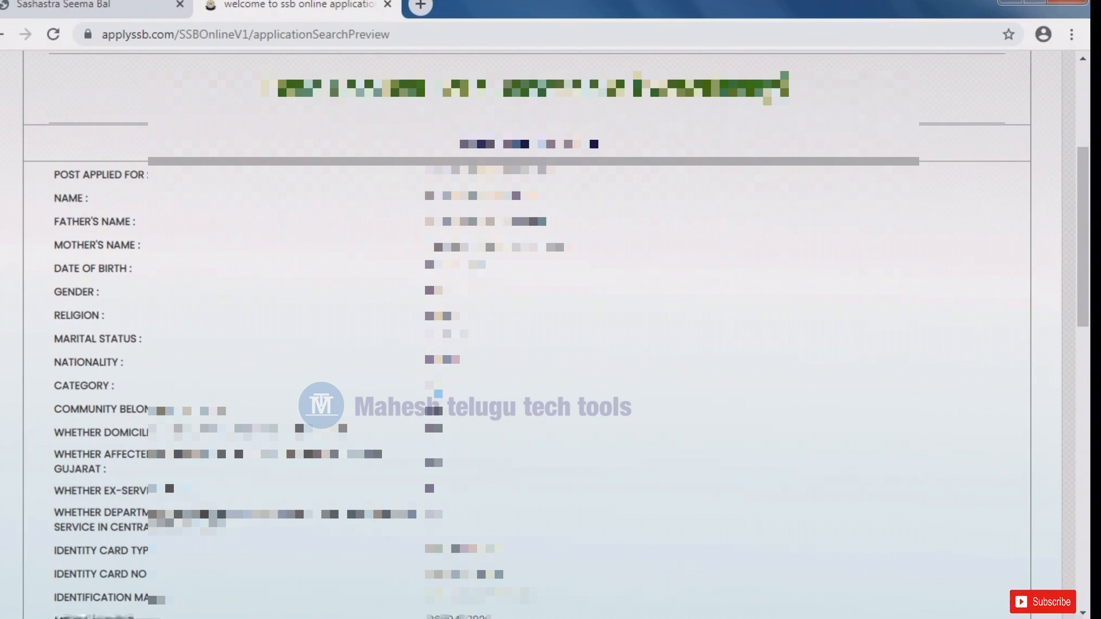
{"action": "scroll", "coordinate": [550, 333], "scroll_direction": "down", "scroll_amount": 3}
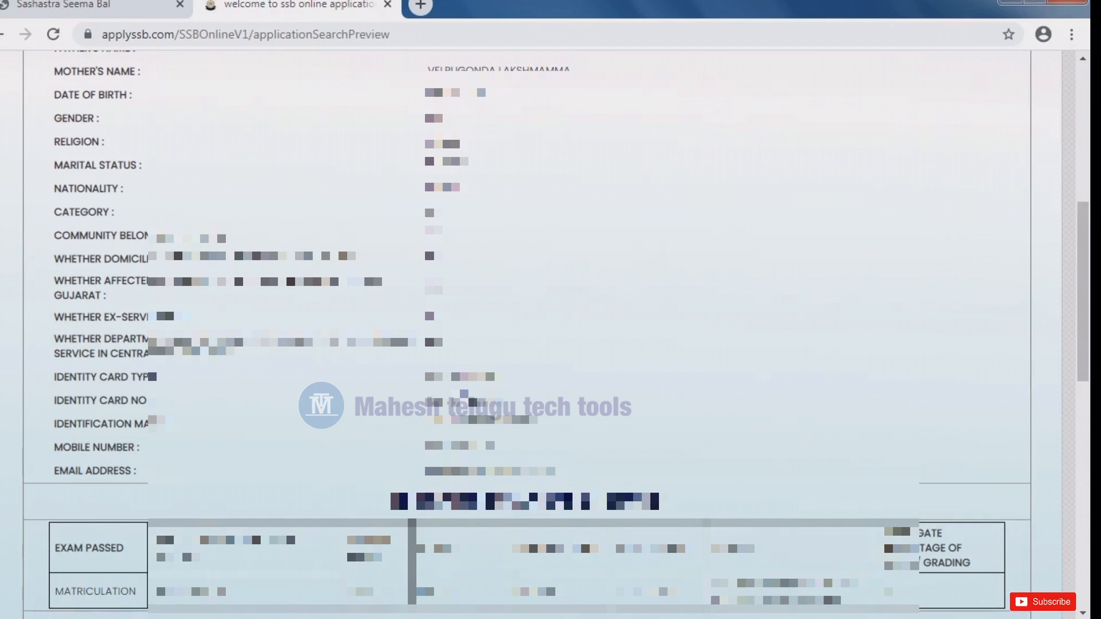
{"action": "scroll", "coordinate": [551, 333], "scroll_direction": "down", "scroll_amount": 5}
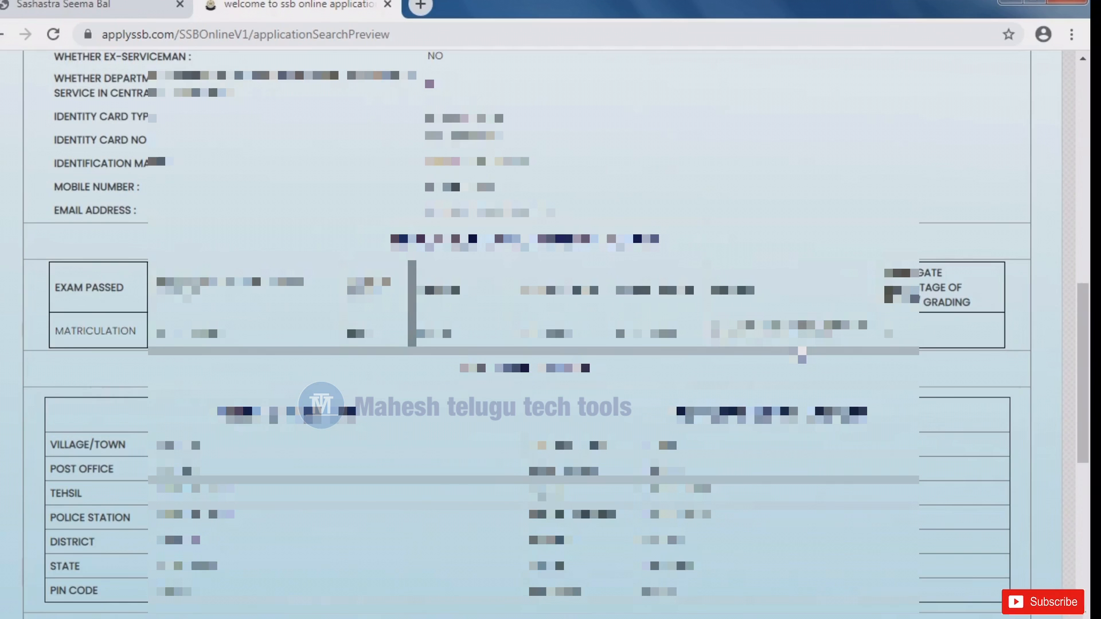
{"action": "scroll", "coordinate": [790, 387], "scroll_direction": "down", "scroll_amount": 9}
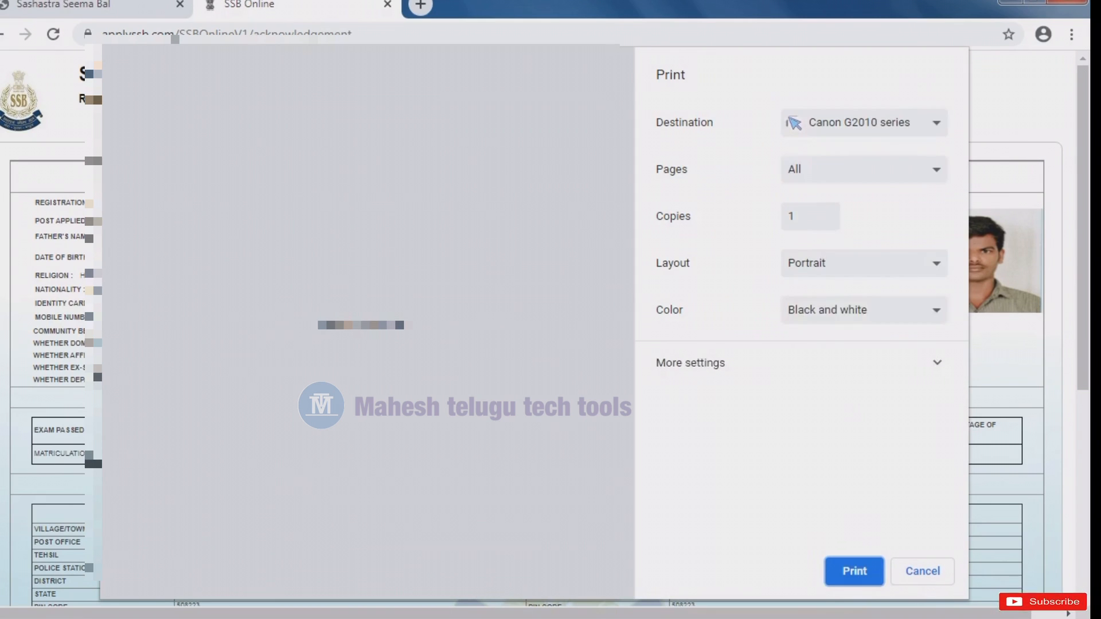
- Switch the print destination to Save as PDF and save the 2-page acknowledgement
{"action": "left_click", "coordinate": [883, 122]}
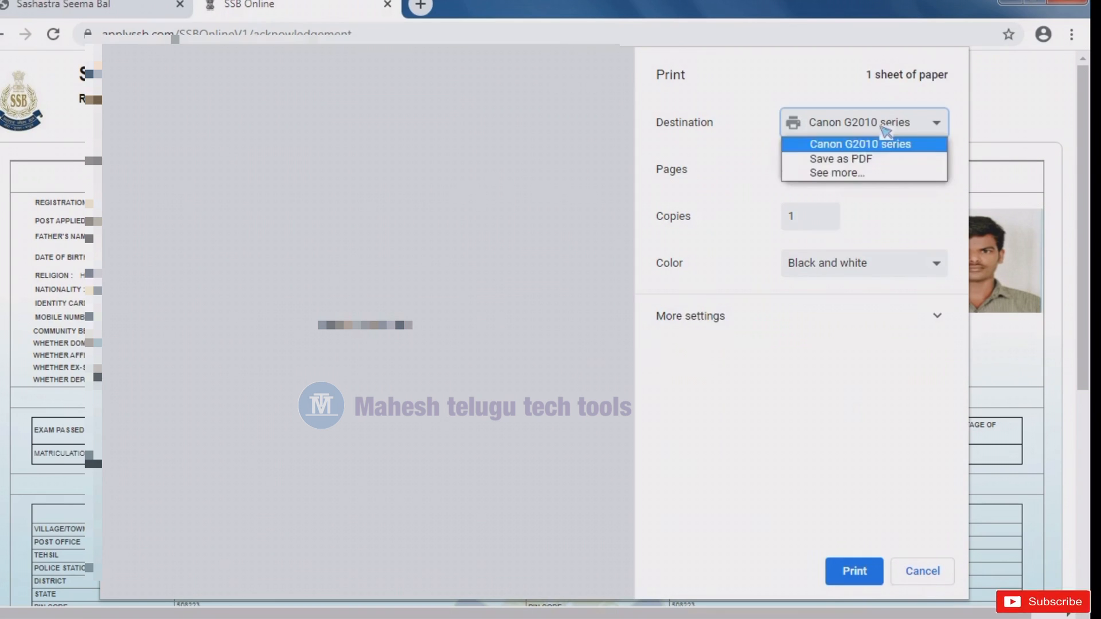
{"action": "left_click", "coordinate": [837, 158]}
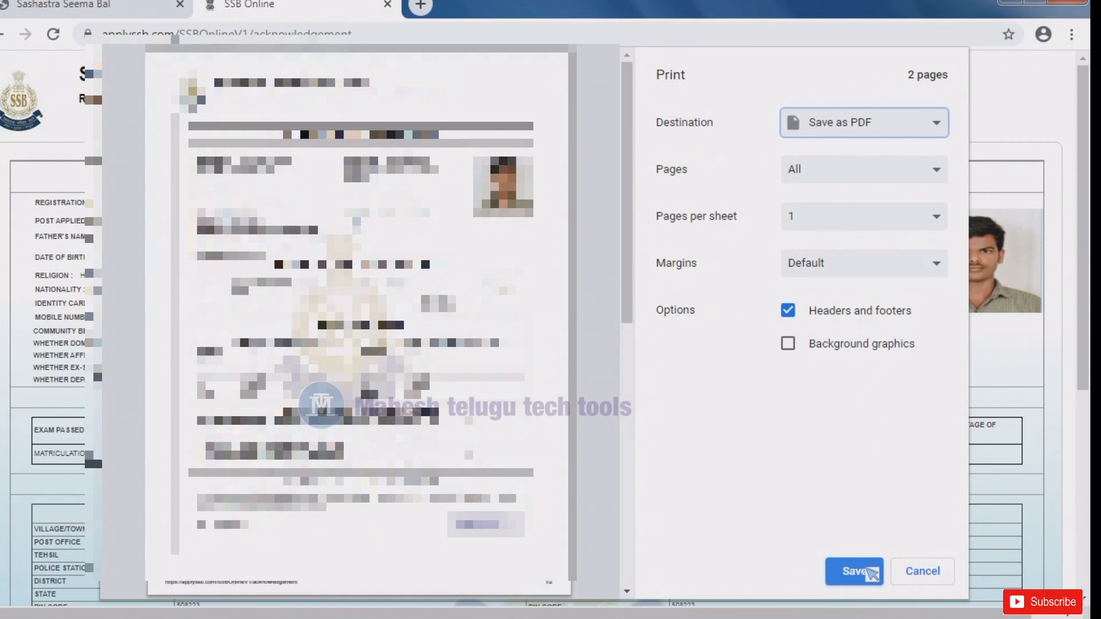
{"action": "left_click", "coordinate": [871, 573]}
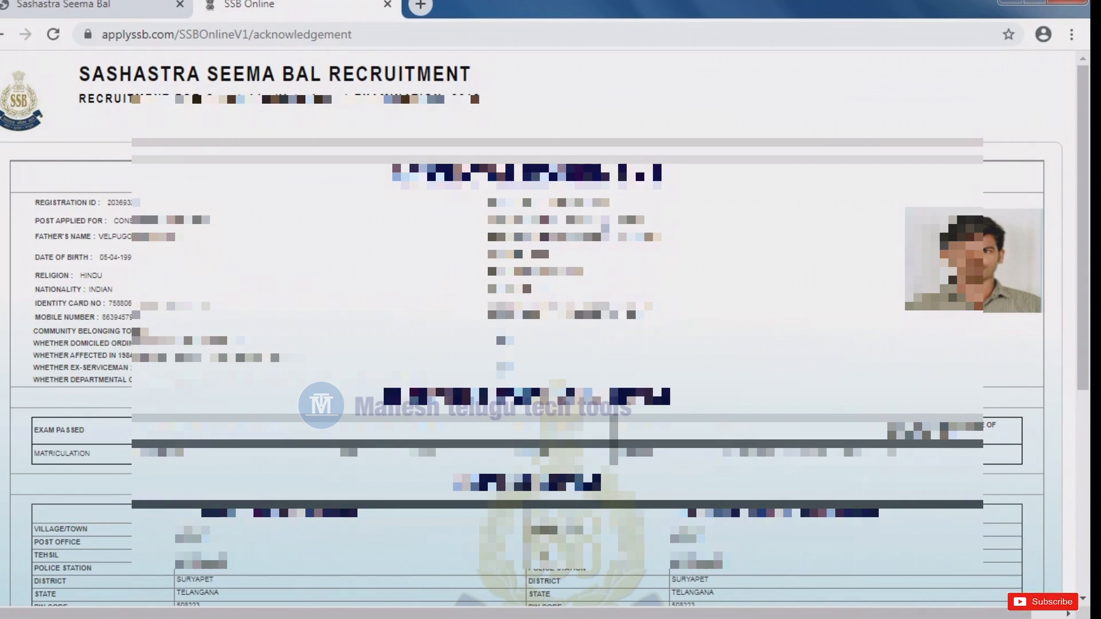